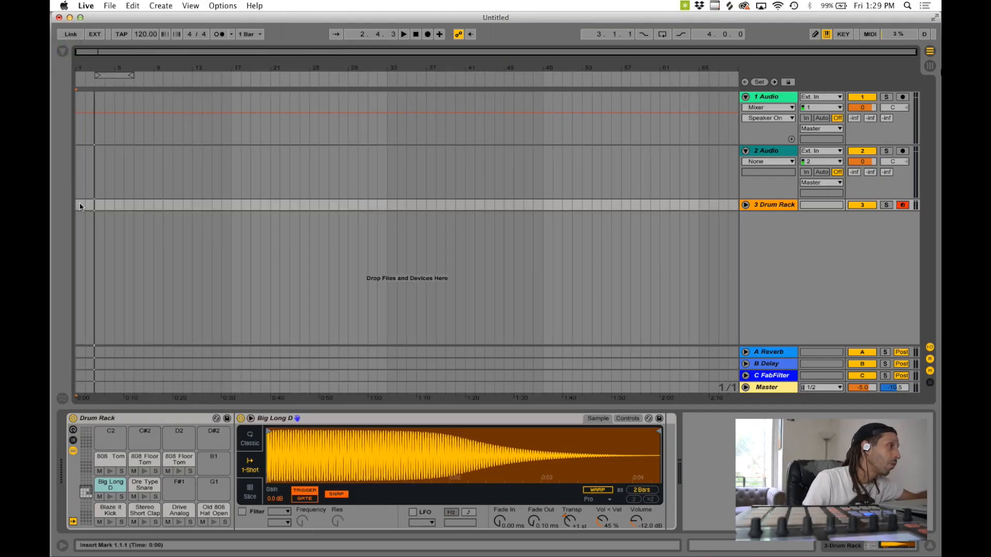
Step: Create a two-bar MIDI clip from bar 1 to bar 3 on the Drum Rack track and play it as a loop
{"action": "left_click_drag", "start_coordinate": [77, 205], "coordinate": [97, 210]}
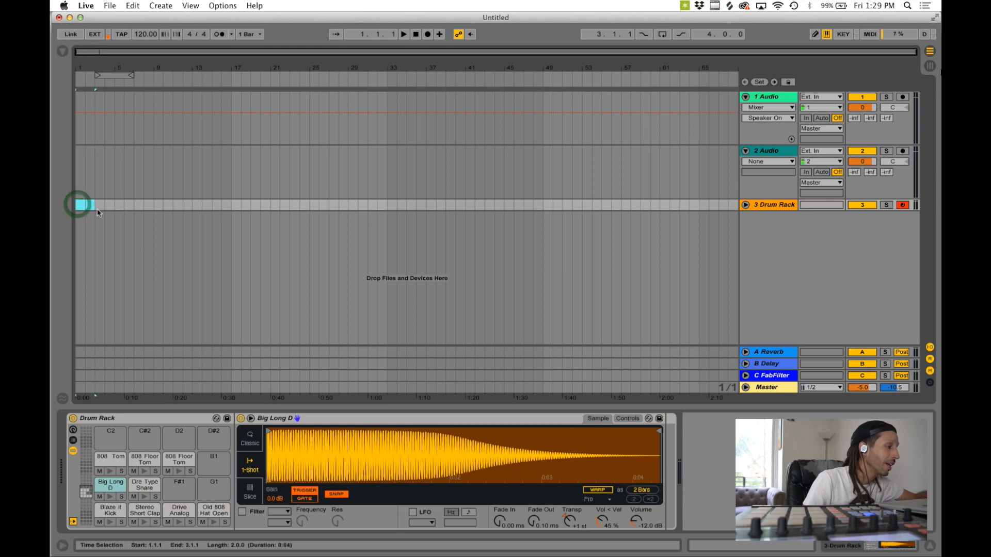
{"action": "key", "text": "super+shift+m"}
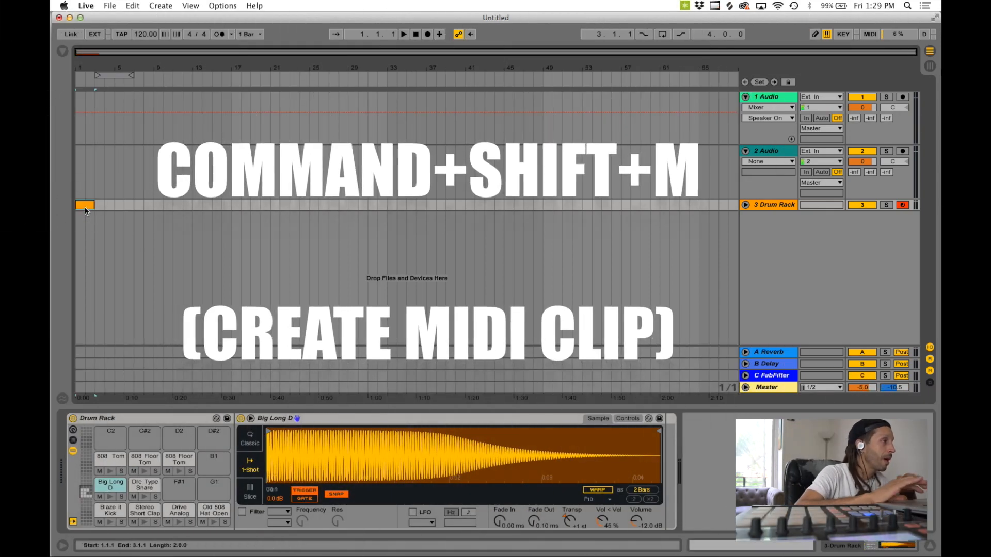
{"action": "left_click", "coordinate": [85, 206]}
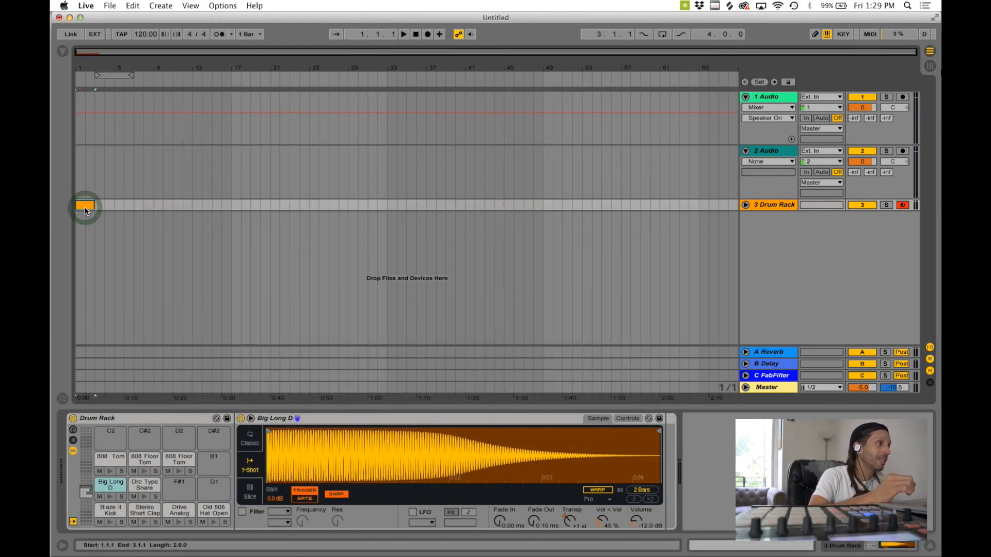
{"action": "key", "text": "super+l"}
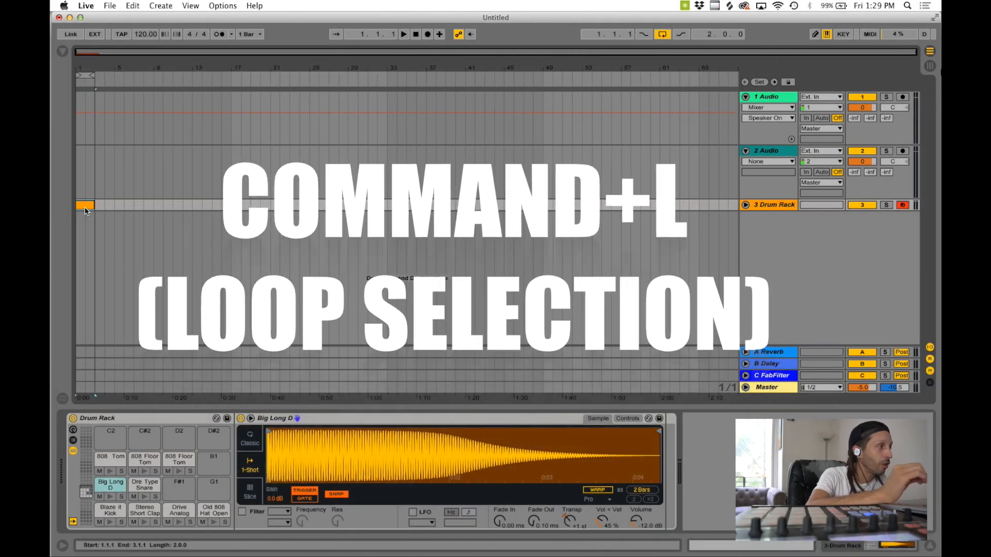
{"action": "key", "text": "space"}
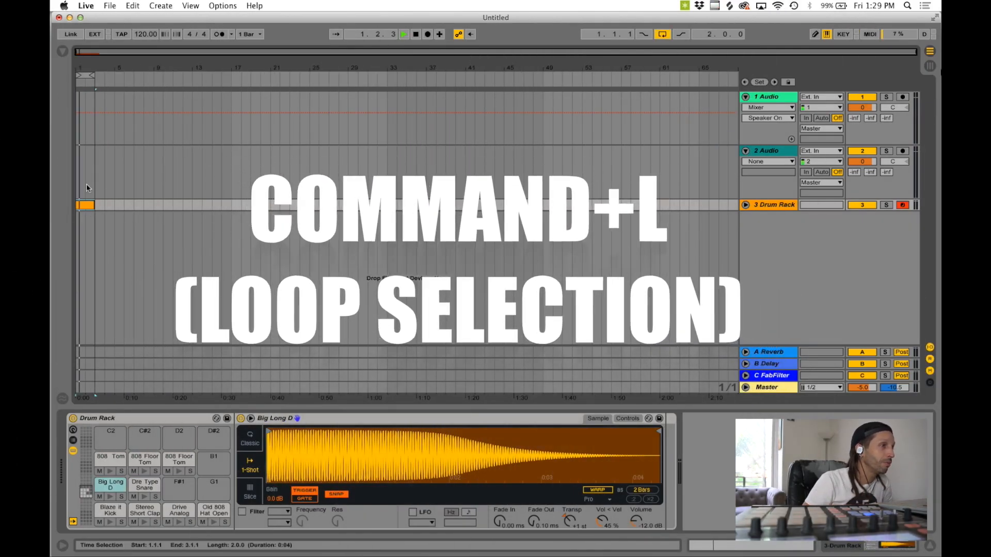
Step: Clear the metronome's key mapping and assign its on/off switch to the backtick key again
{"action": "left_click", "coordinate": [217, 34]}
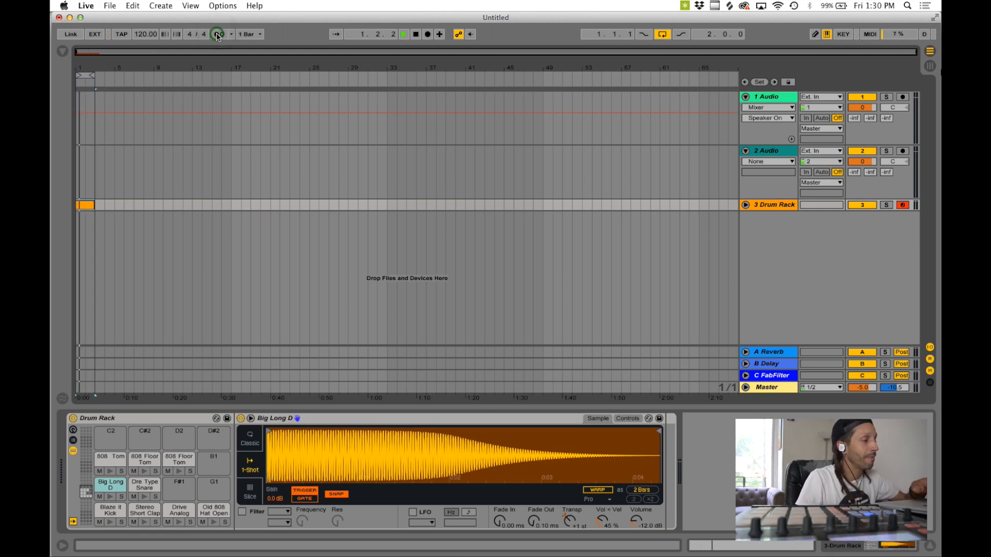
{"action": "left_click", "coordinate": [844, 35]}
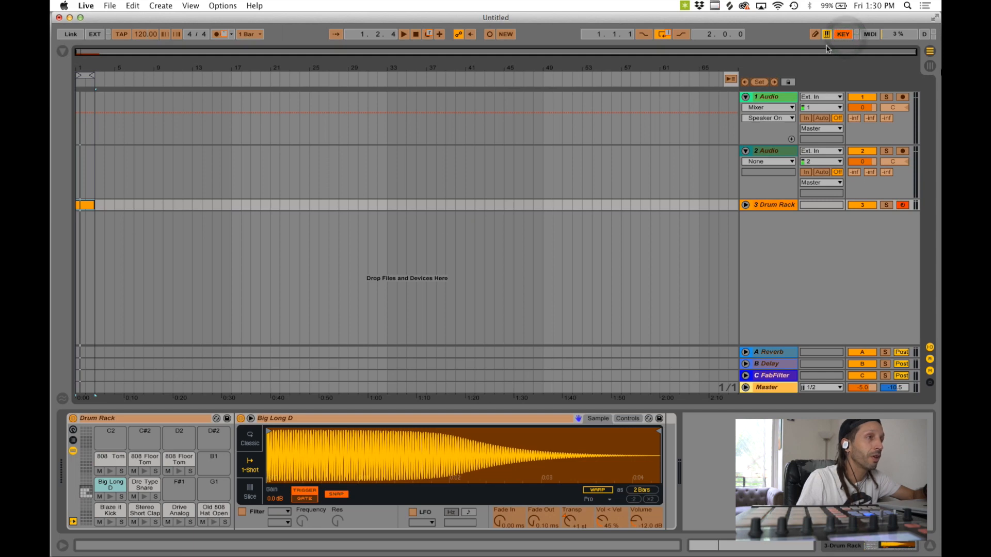
{"action": "left_click", "coordinate": [223, 36]}
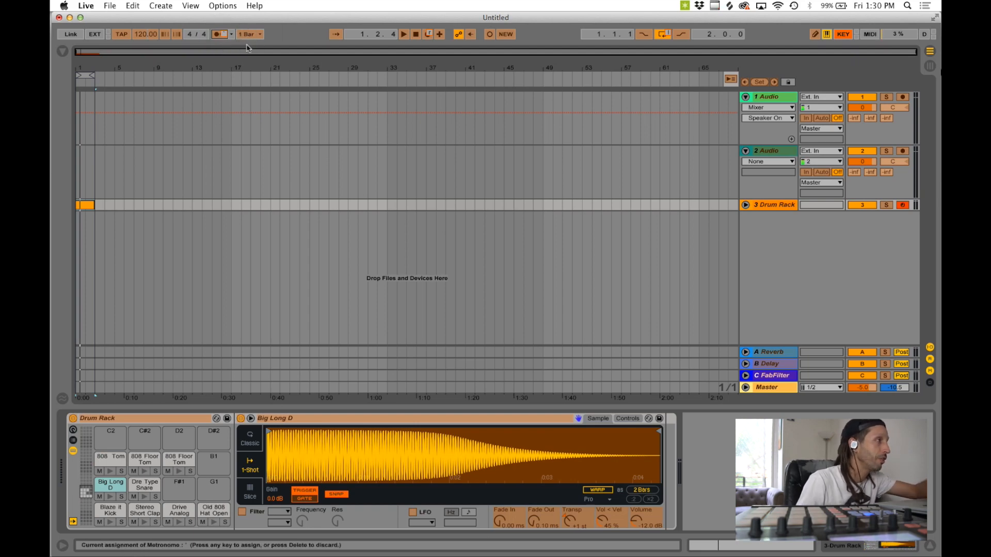
{"action": "key", "text": "Tab"}
{"action": "left_click", "coordinate": [219, 36]}
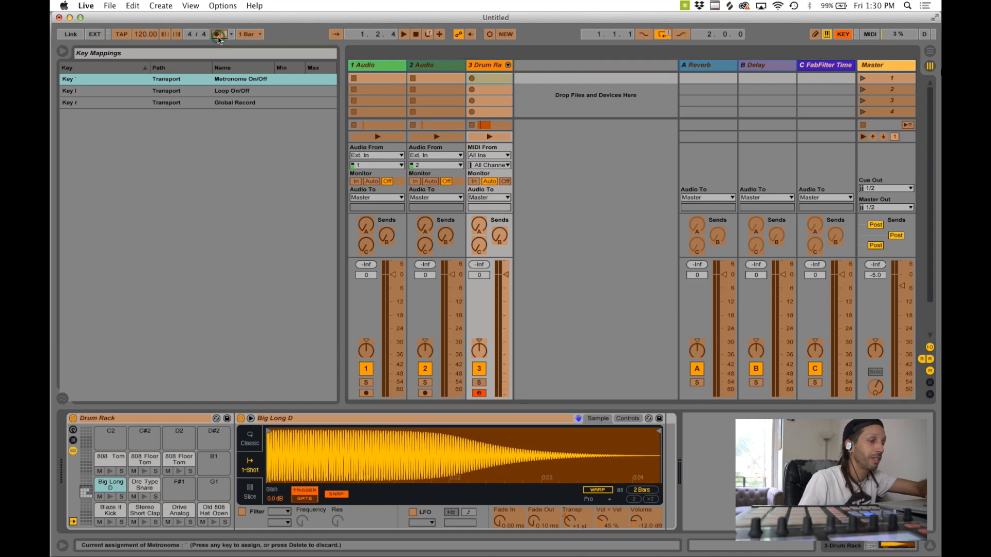
{"action": "key", "text": "Delete"}
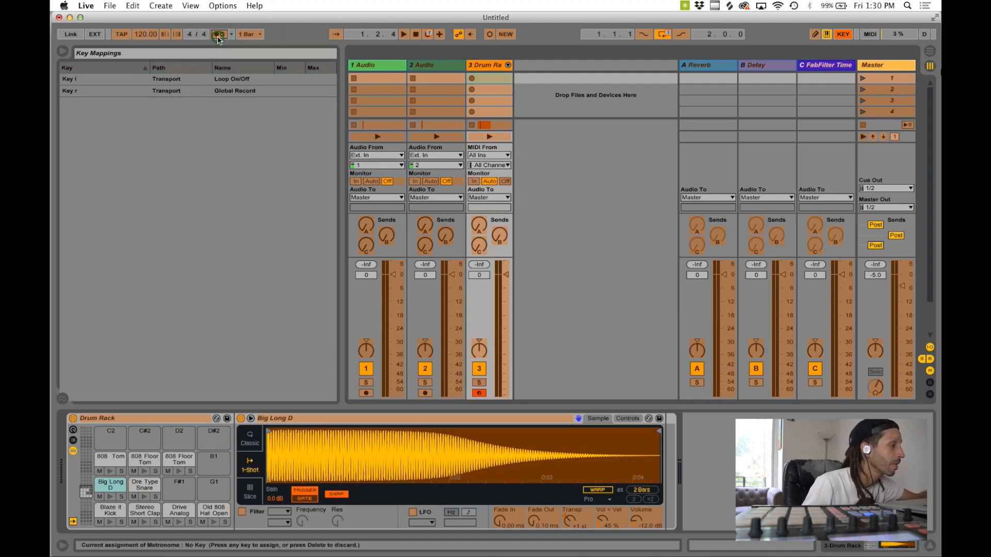
{"action": "key", "text": "grave"}
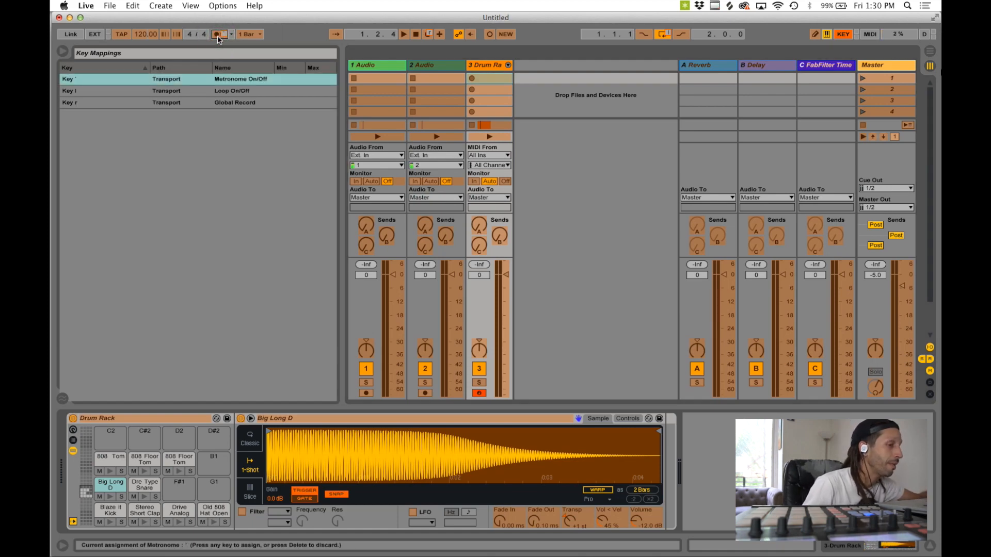
{"action": "key", "text": "super+k"}
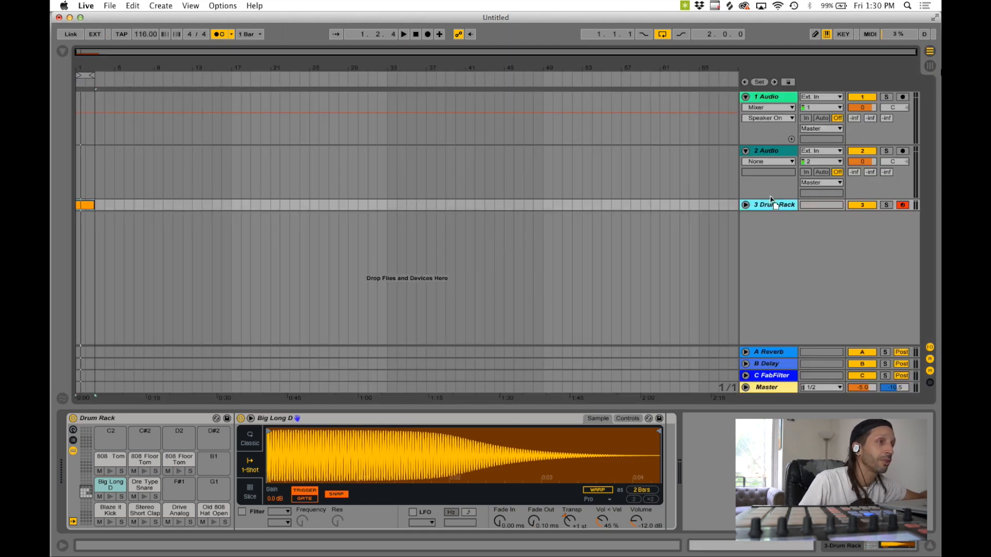
Step: Move the Drum Rack track above the two audio tracks and open its MIDI clip in the piano roll
{"action": "left_click_drag", "start_coordinate": [772, 203], "coordinate": [765, 96]}
{"action": "double_click", "coordinate": [85, 98]}
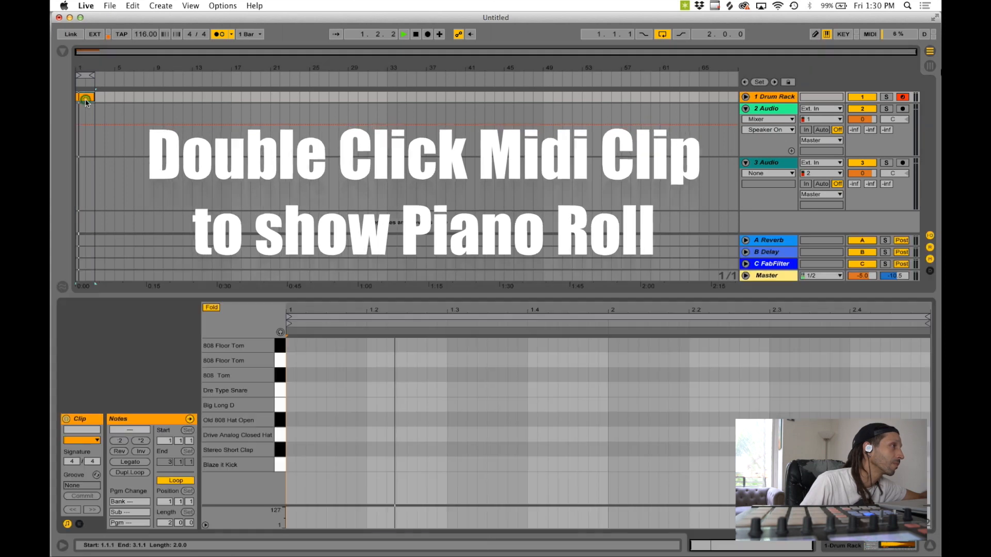
{"action": "key", "text": "space"}
Step: Add a Blaze it Kick note at 1.1.1 and a Stereo Short Clap note at 1.3 in the clip
{"action": "left_click", "coordinate": [289, 466]}
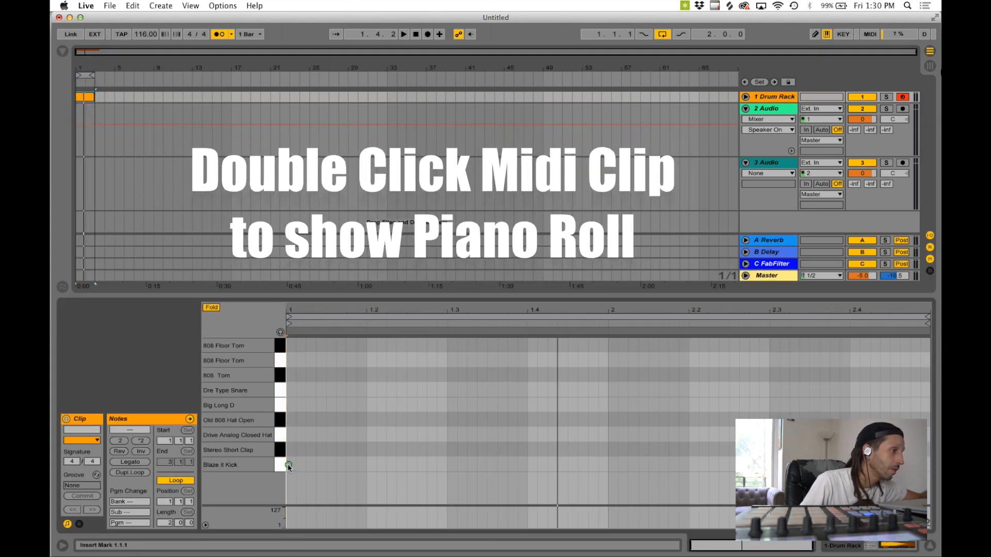
{"action": "double_click", "coordinate": [288, 466]}
{"action": "key", "text": "space"}
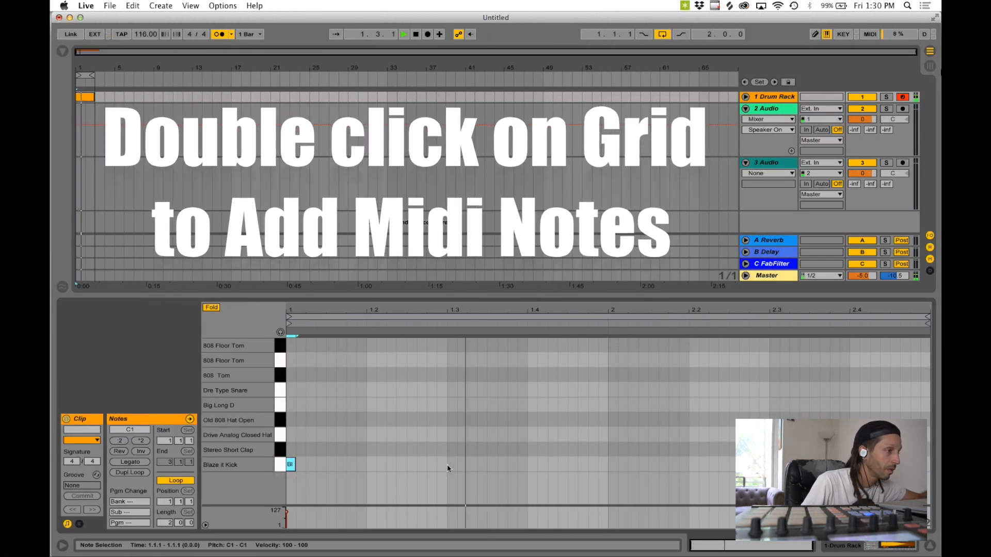
{"action": "key", "text": "space"}
{"action": "left_click", "coordinate": [449, 450]}
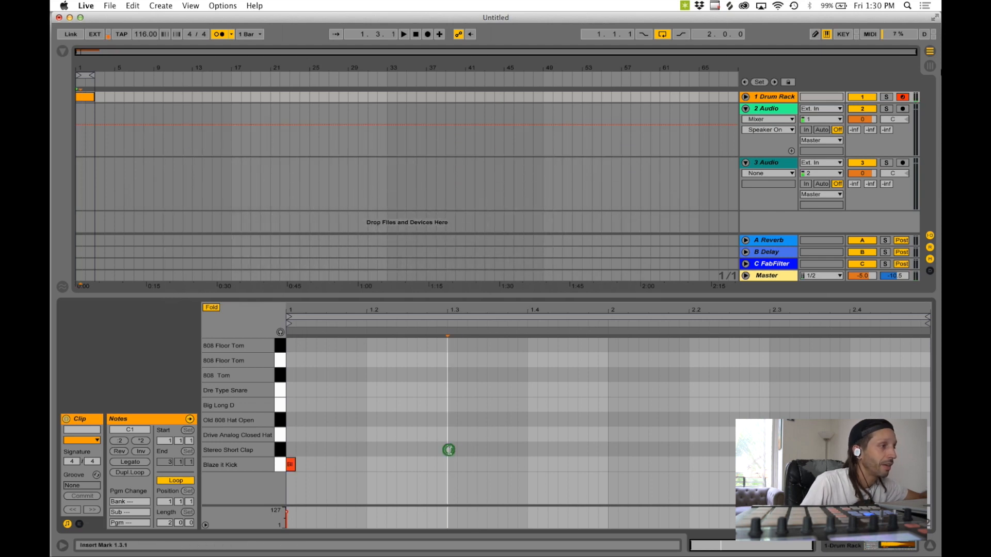
{"action": "double_click", "coordinate": [448, 450]}
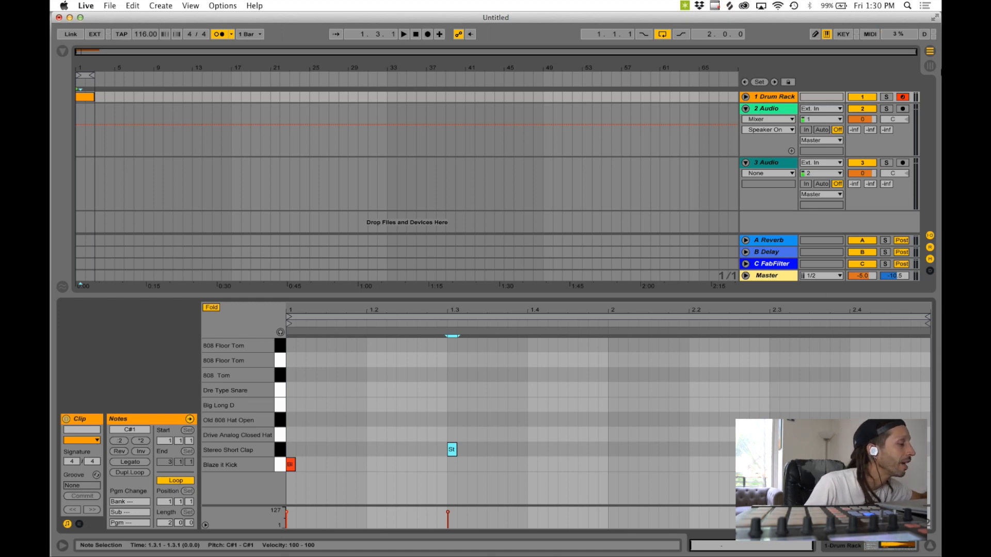
Step: With the loop playing, add a Stereo Short Clap note at 2.3 and Blaze it Kick notes at 2.4, 2.4.3 and 2.4.4
{"action": "key", "text": "space"}
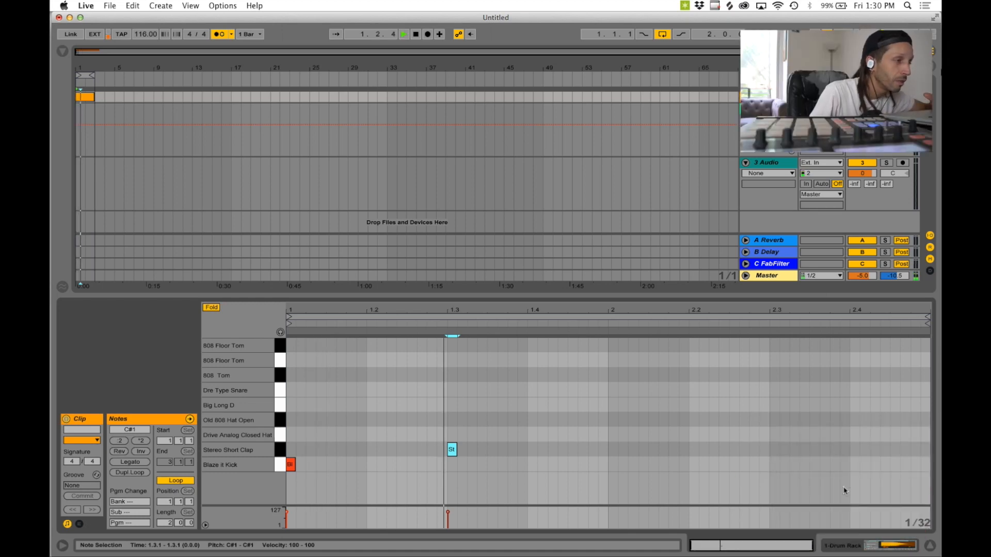
{"action": "double_click", "coordinate": [773, 450]}
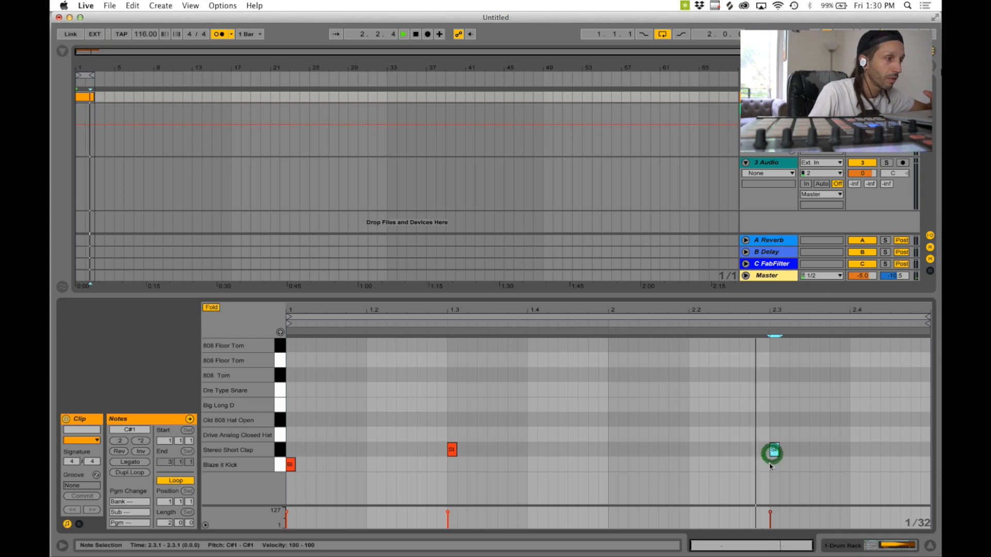
{"action": "double_click", "coordinate": [854, 464]}
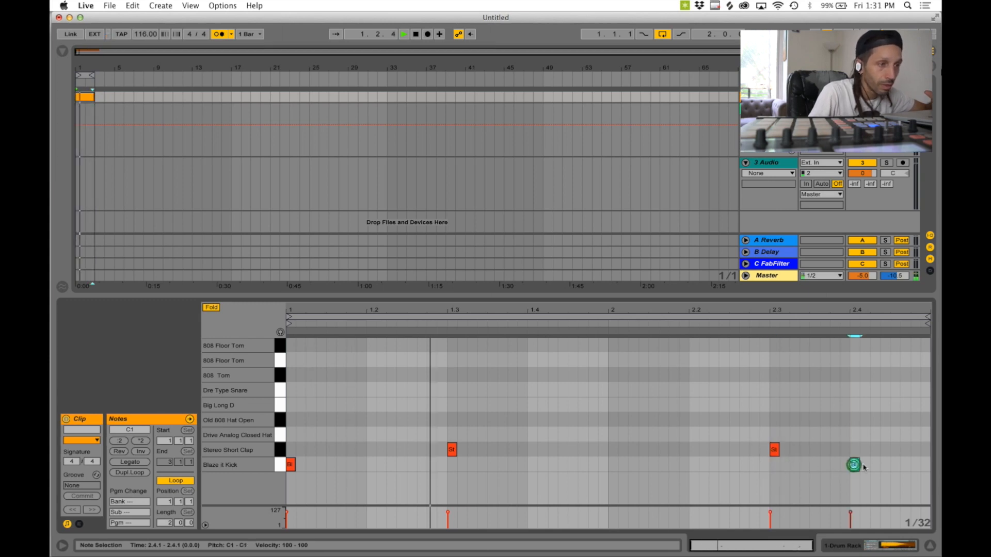
{"action": "double_click", "coordinate": [884, 464]}
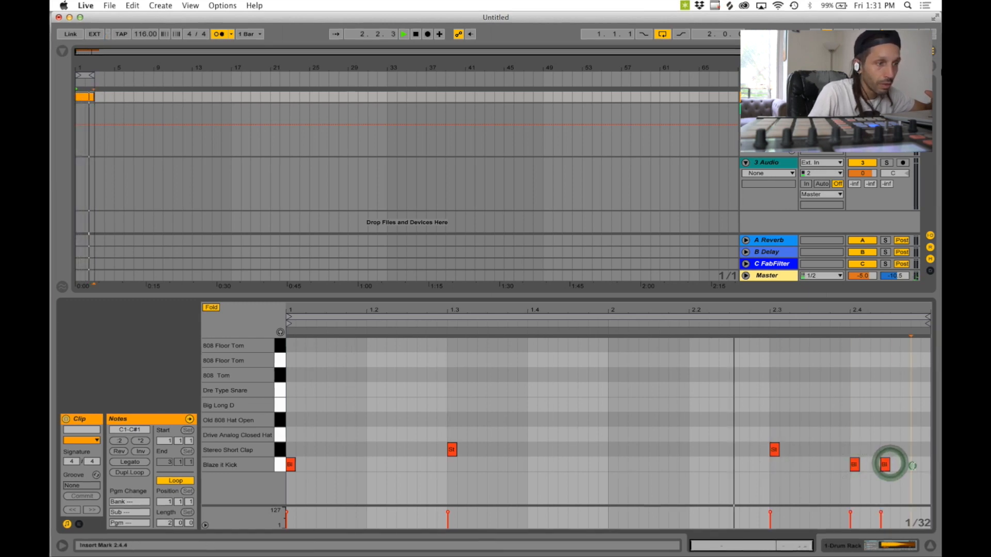
{"action": "double_click", "coordinate": [914, 465]}
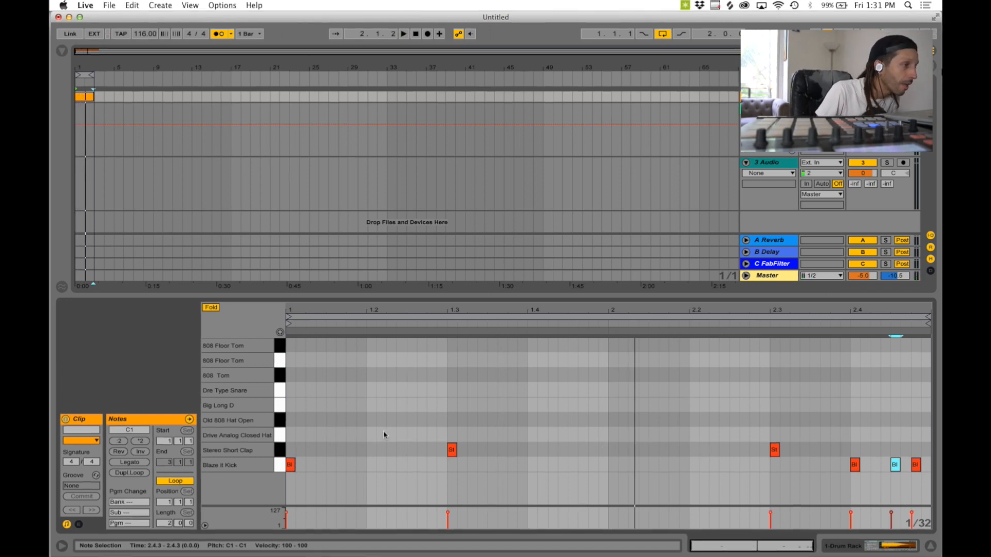
Step: Add an Old 808 Hat Open note at 1.4 and a Dre Type Snare note at 2.3, playing the loop
{"action": "double_click", "coordinate": [532, 422]}
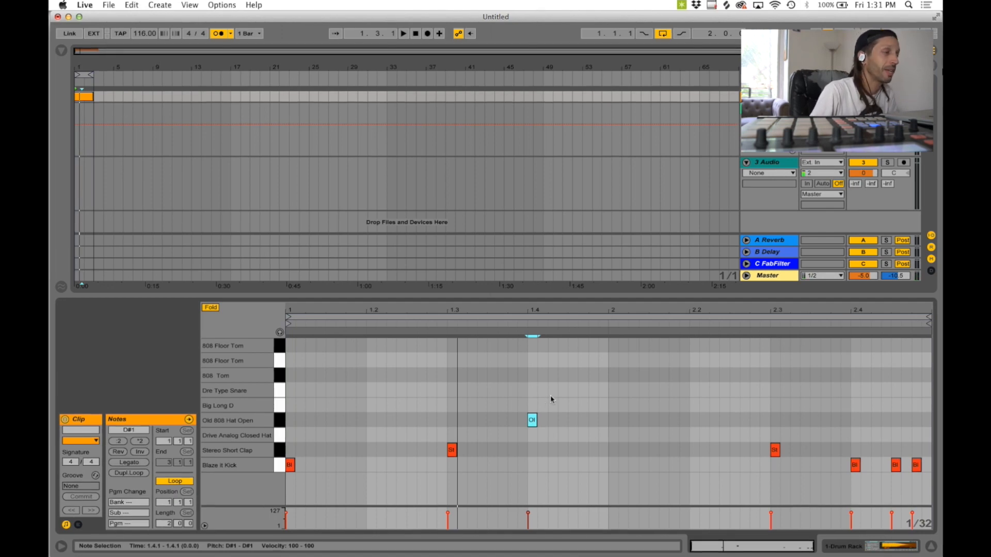
{"action": "key", "text": "space"}
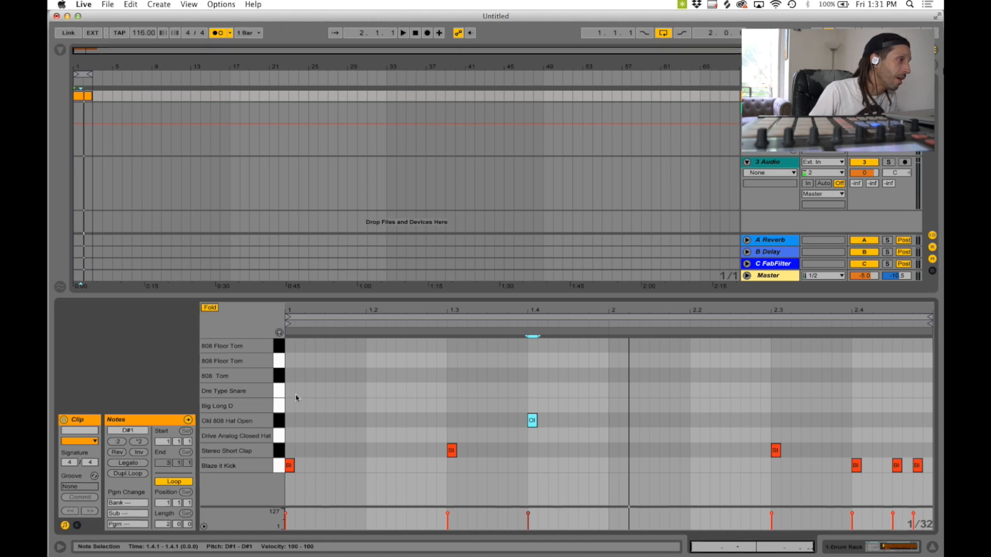
{"action": "key", "text": "space"}
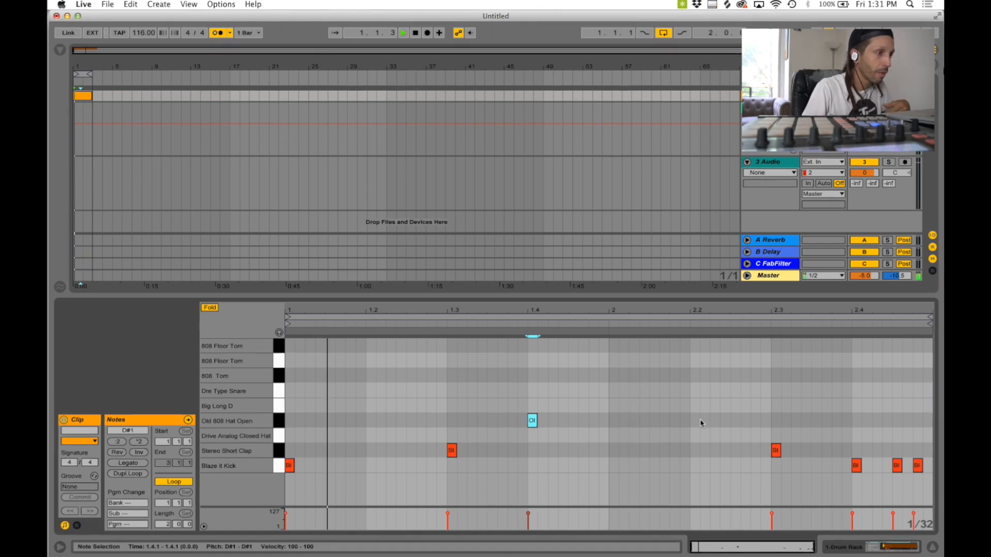
{"action": "double_click", "coordinate": [774, 393]}
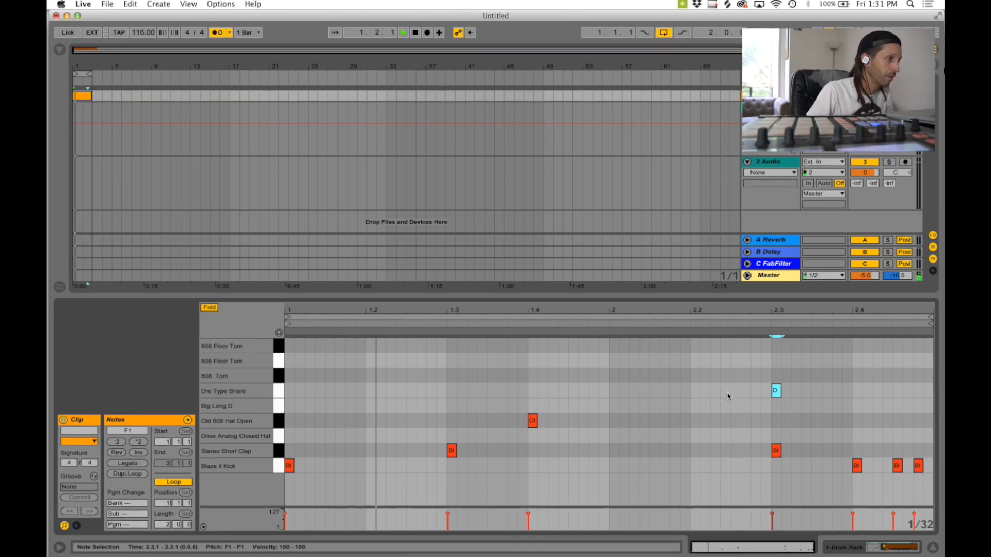
Step: Unfold the Drum Rack track and duplicate its two-bar clip three times to fill the first eight bars
{"action": "left_click", "coordinate": [85, 100]}
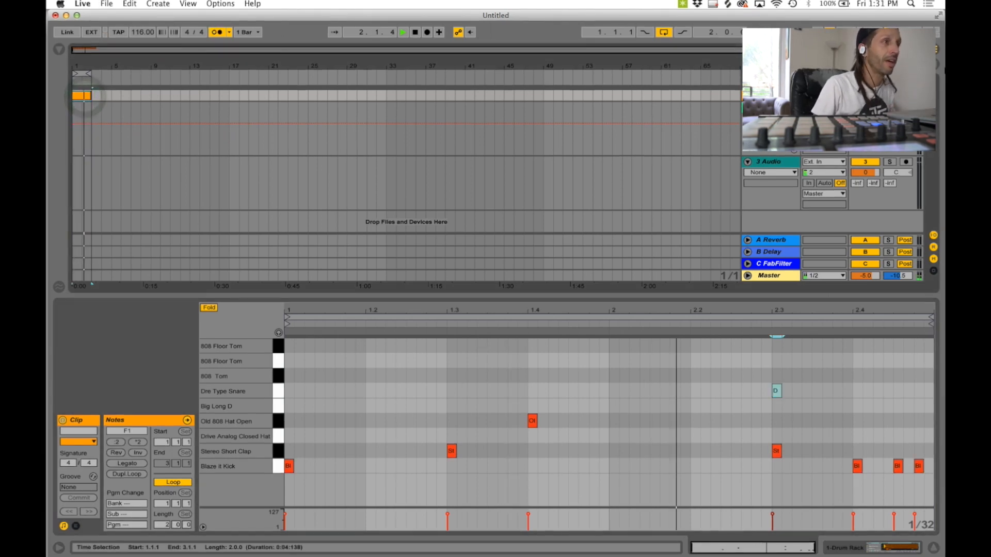
{"action": "left_click", "coordinate": [747, 95]}
{"action": "key", "text": "space"}
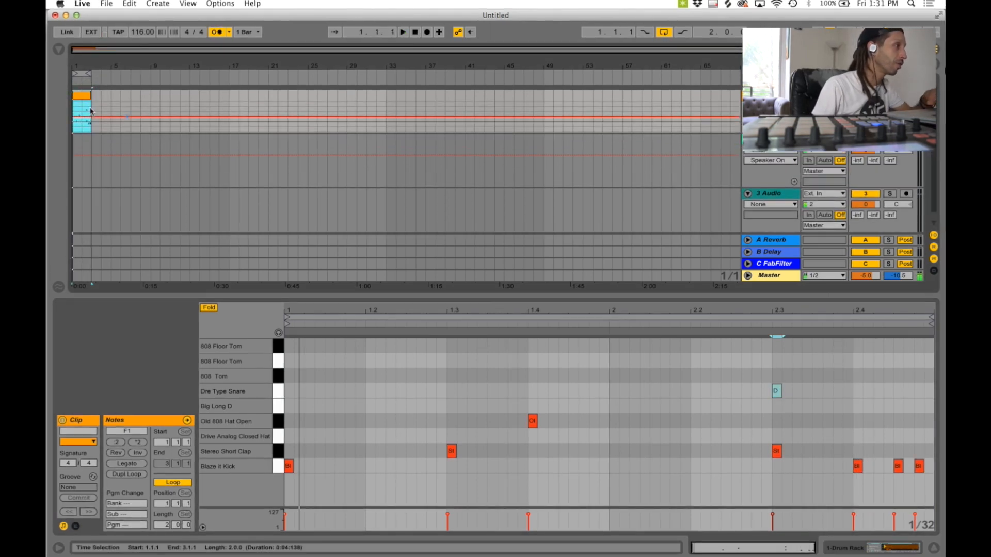
{"action": "key", "text": "super+d"}
{"action": "key", "text": "super+d"}
{"action": "key", "text": "super+d"}
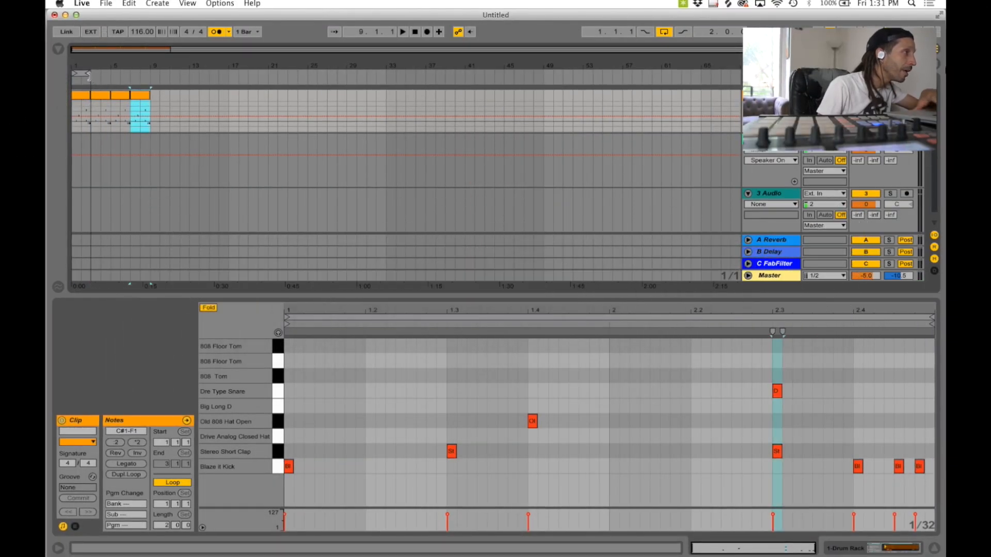
Step: Extend the arrangement loop over the first eight bars and duplicate the four Drum Rack clips twice, up to bar 25
{"action": "left_click_drag", "start_coordinate": [89, 76], "coordinate": [72, 111]}
{"action": "left_click", "coordinate": [150, 110]}
{"action": "key", "text": "super+d"}
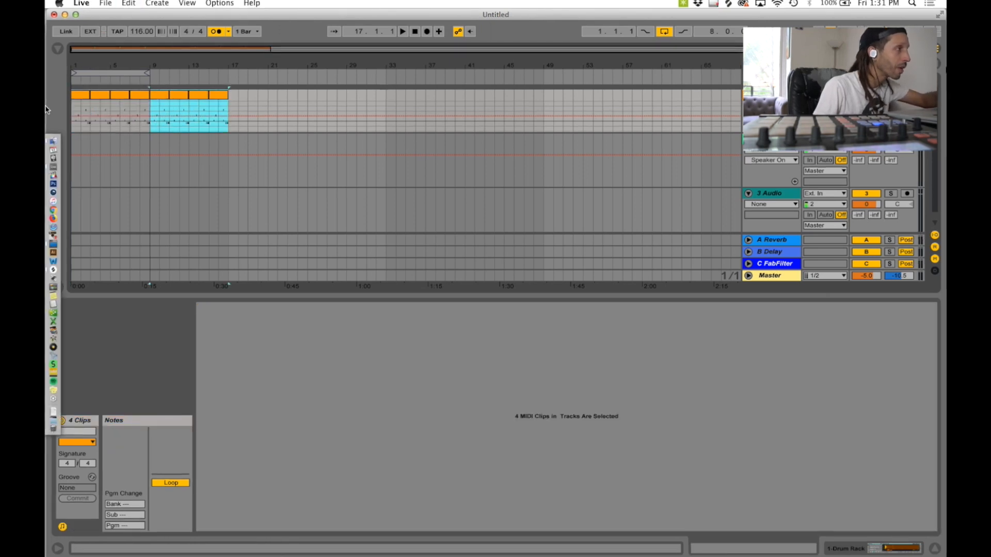
{"action": "key", "text": "super+d"}
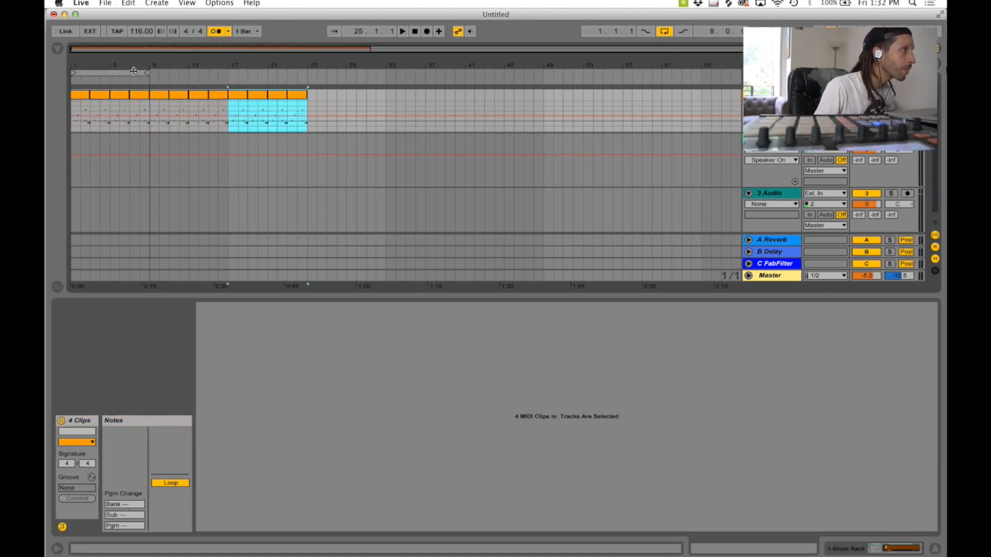
Step: Move the eight-bar loop to start at bar 9 and open the clip at bar 9 for note editing
{"action": "left_click_drag", "start_coordinate": [134, 71], "coordinate": [217, 87]}
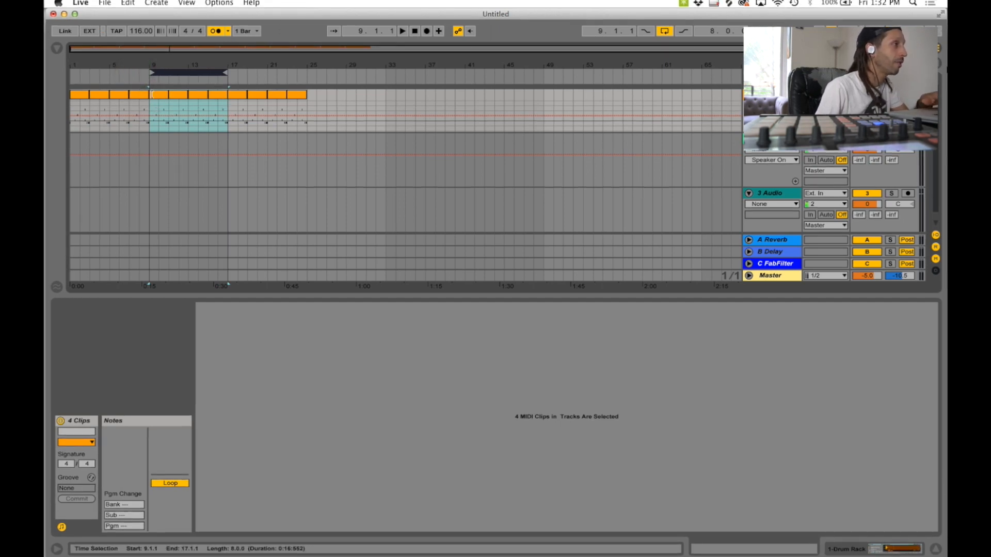
{"action": "left_click", "coordinate": [158, 97]}
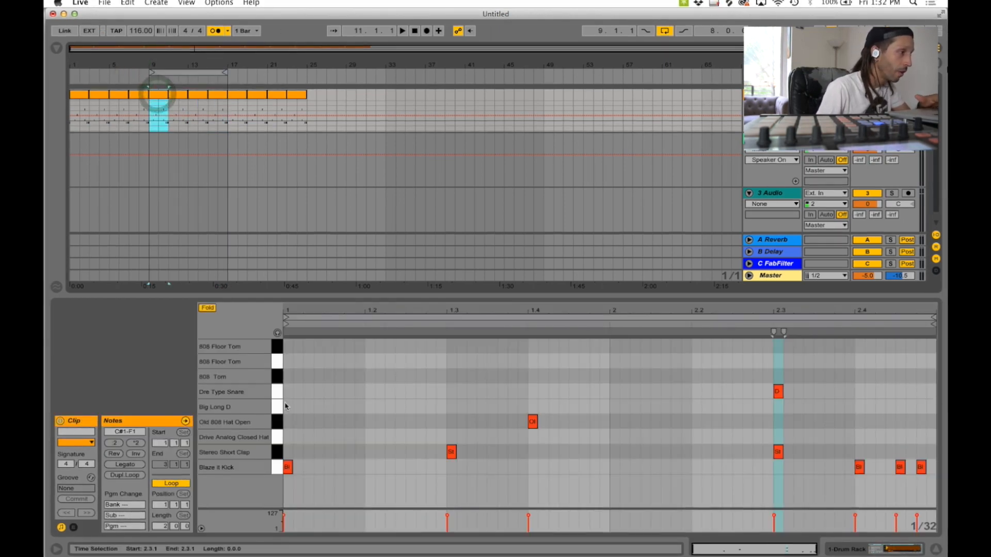
{"action": "key", "text": "space"}
{"action": "key", "text": "space"}
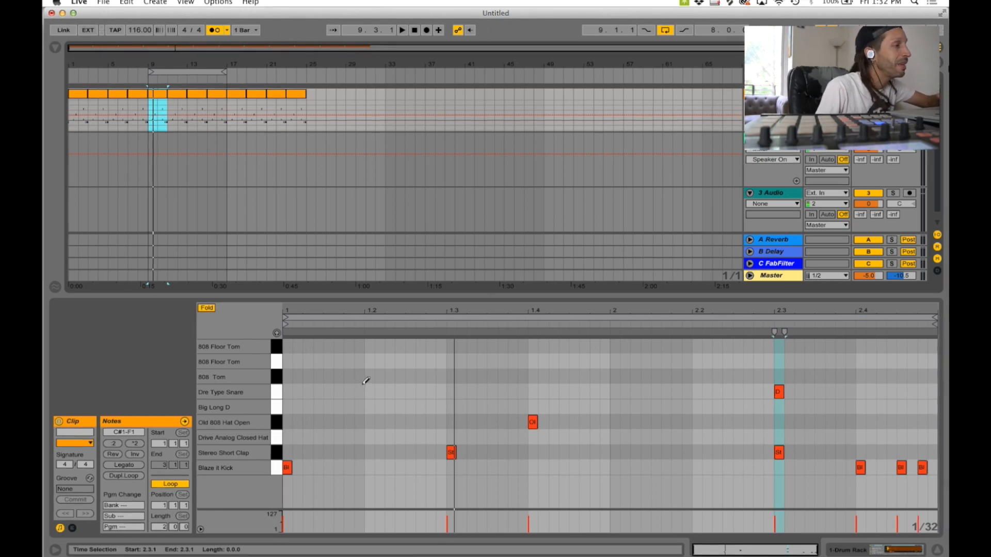
{"action": "left_click", "coordinate": [409, 311]}
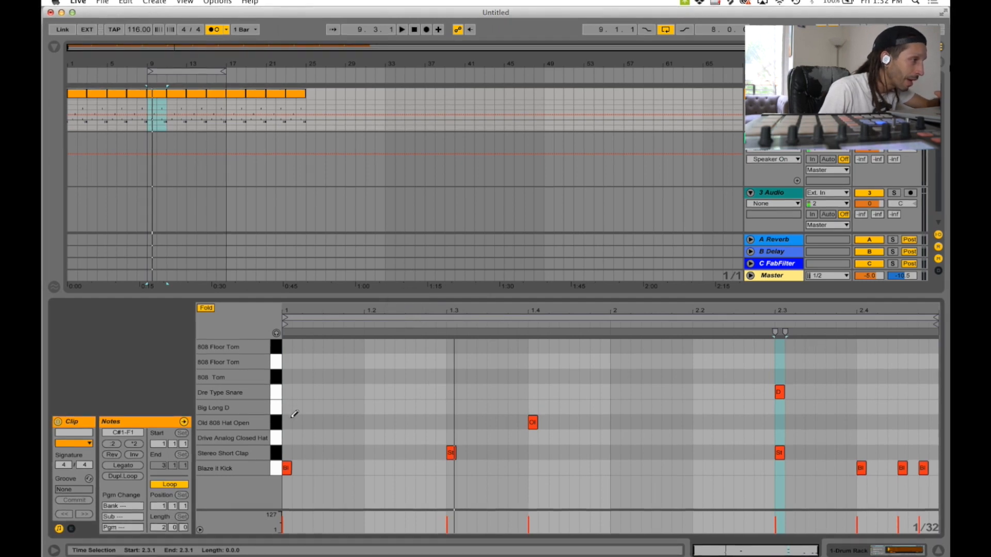
{"action": "left_click_drag", "start_coordinate": [291, 421], "coordinate": [373, 424]}
{"action": "key", "text": "space"}
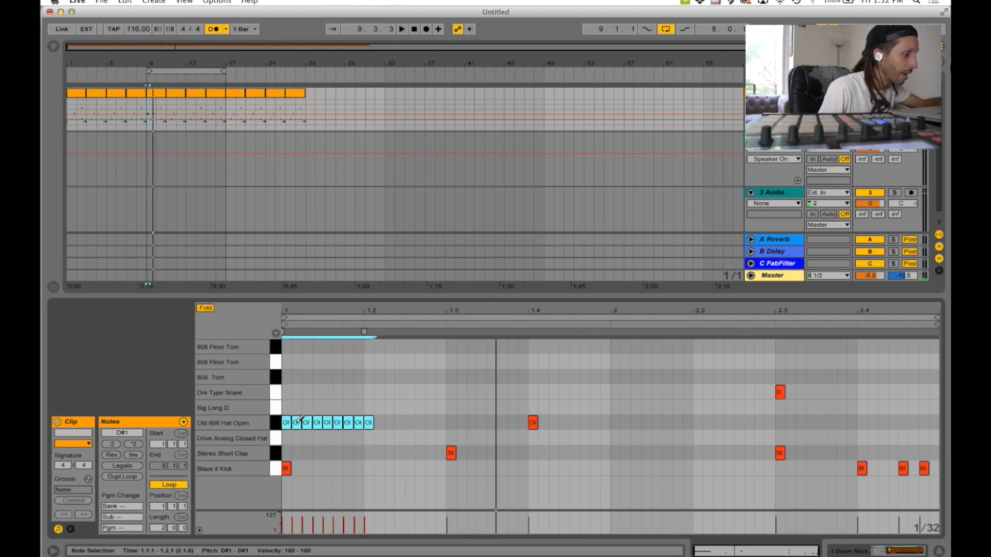
{"action": "key", "text": "Delete"}
{"action": "key", "text": "space"}
Step: Draw sixteenth-note Drive Analog Closed Hat hits from the clip start through 2.2.4, erase those from 1.3.3 to 1.4.2, and audition
{"action": "left_click", "coordinate": [291, 438]}
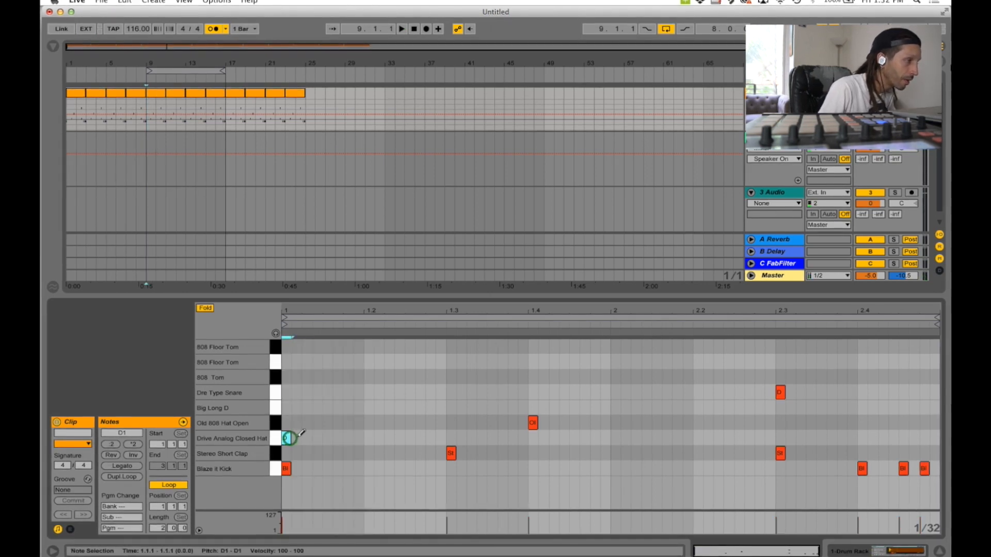
{"action": "left_click", "coordinate": [306, 438]}
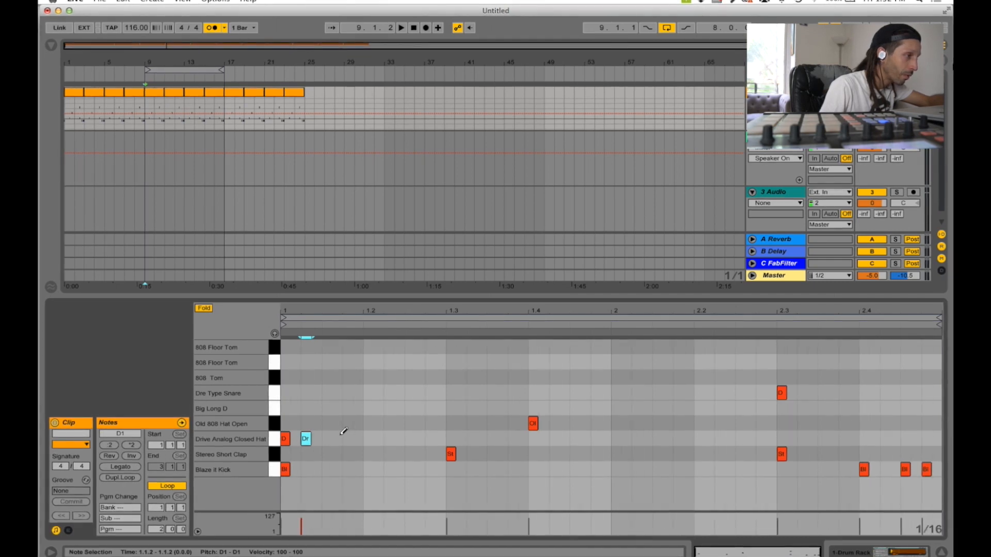
{"action": "left_click_drag", "start_coordinate": [348, 433], "coordinate": [755, 439]}
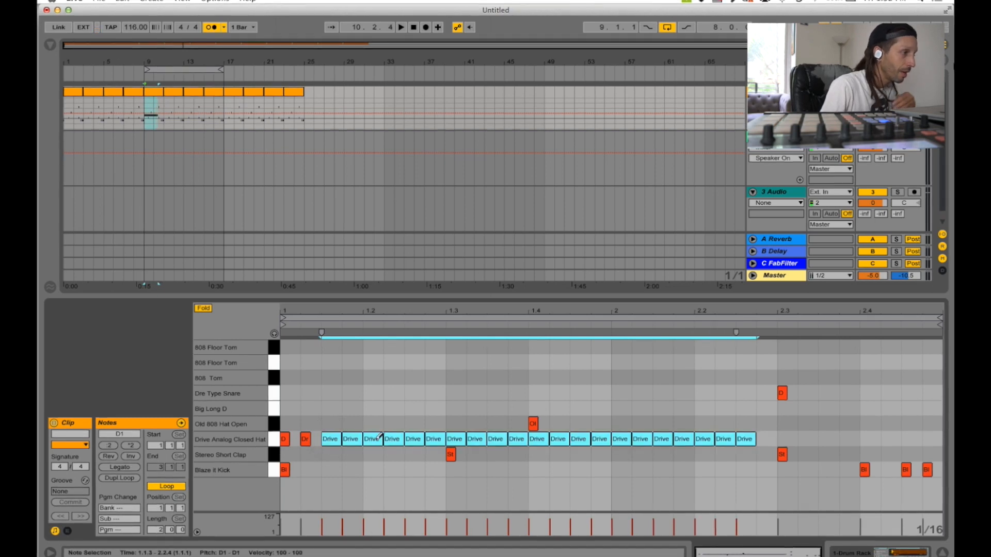
{"action": "key", "text": "space"}
{"action": "key", "text": "space"}
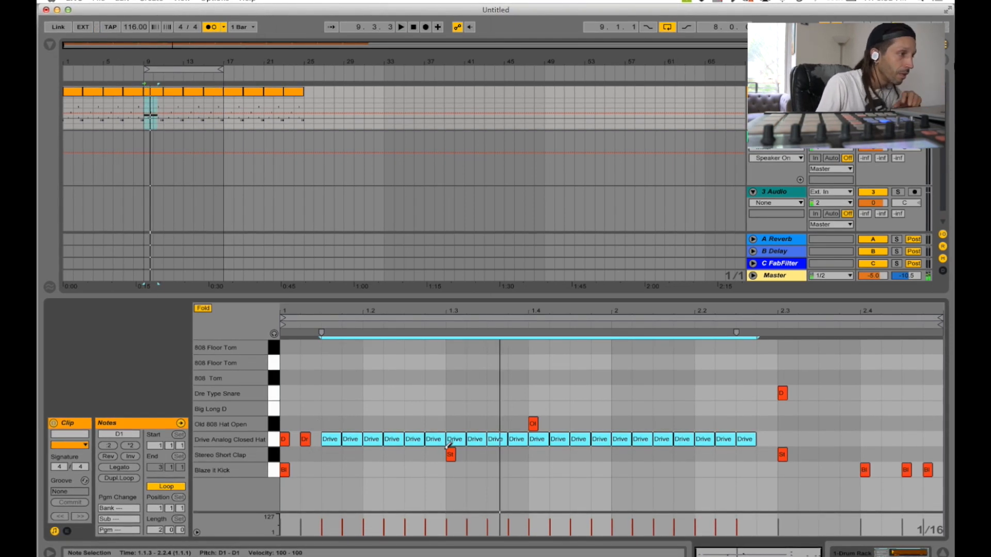
{"action": "left_click_drag", "start_coordinate": [503, 441], "coordinate": [559, 435]}
{"action": "key", "text": "space"}
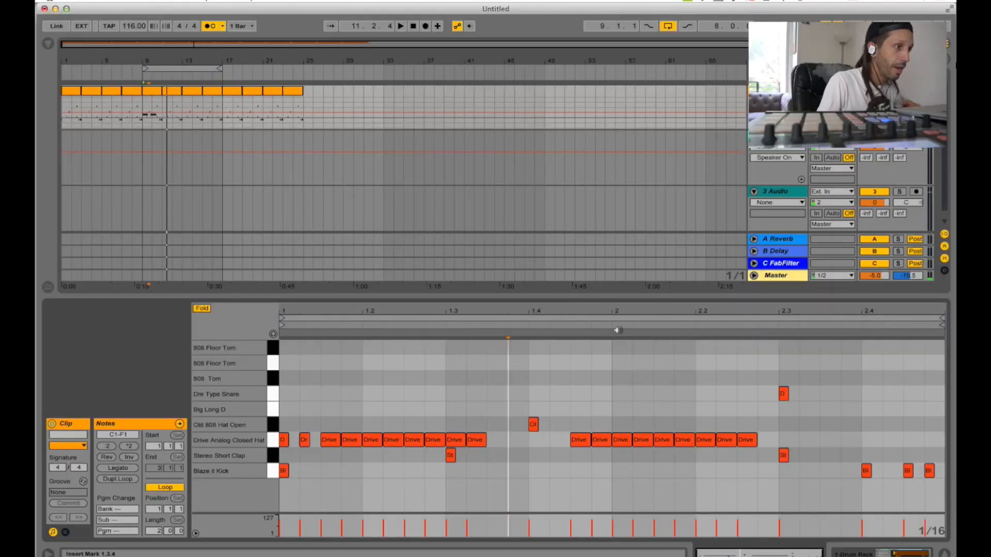
Step: Redraw the closed hats as 1/32 notes from 1.4.3 to 2.1 and across beat 2.2, shortening those at 2.1.2 and 2.1.4 to 1/32
{"action": "left_click_drag", "start_coordinate": [596, 312], "coordinate": [597, 312]}
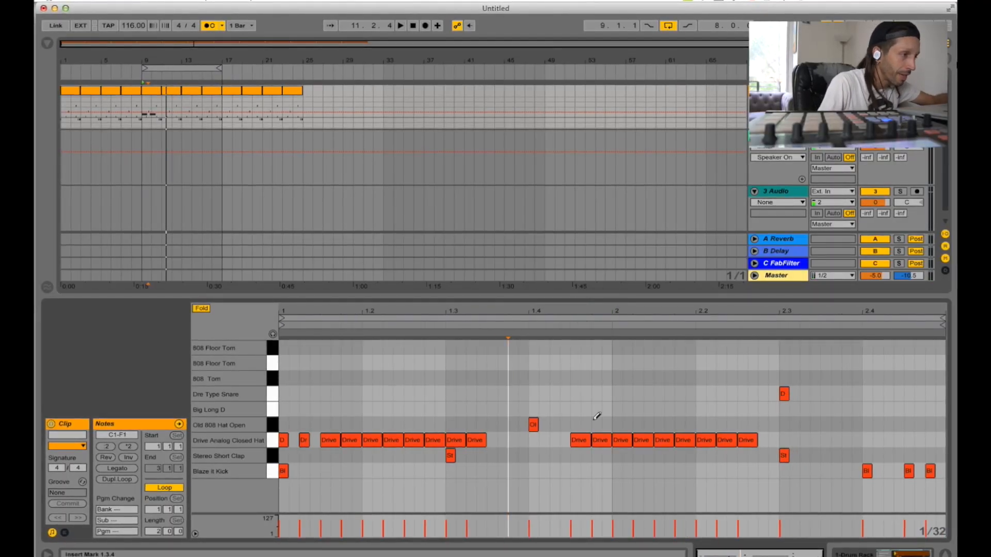
{"action": "left_click_drag", "start_coordinate": [576, 439], "coordinate": [612, 440]}
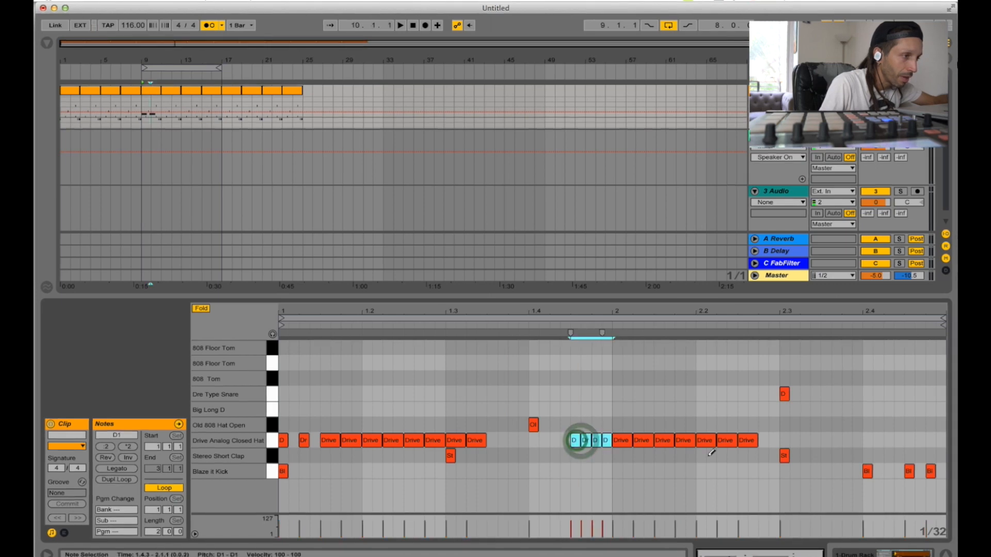
{"action": "left_click", "coordinate": [644, 441]}
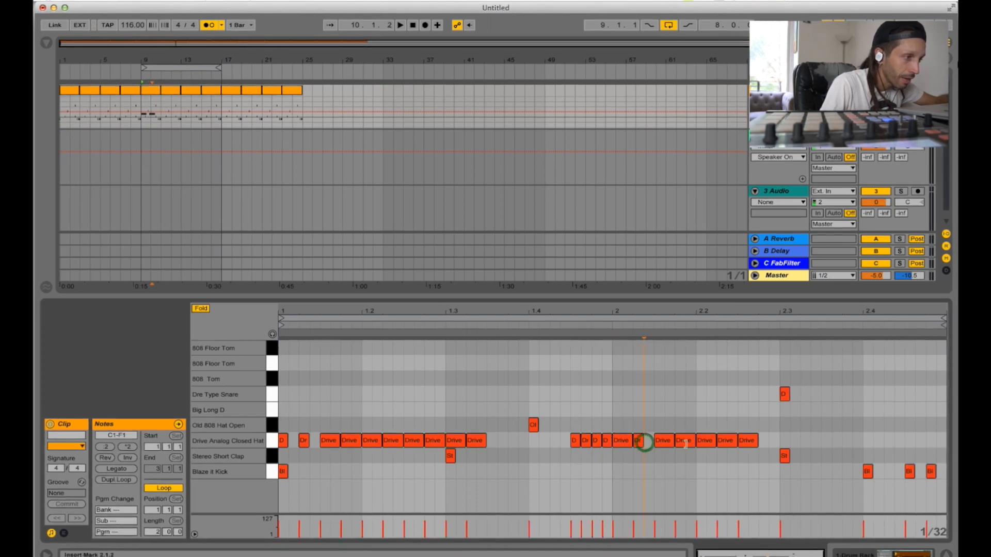
{"action": "left_click", "coordinate": [685, 442]}
{"action": "left_click", "coordinate": [711, 440]}
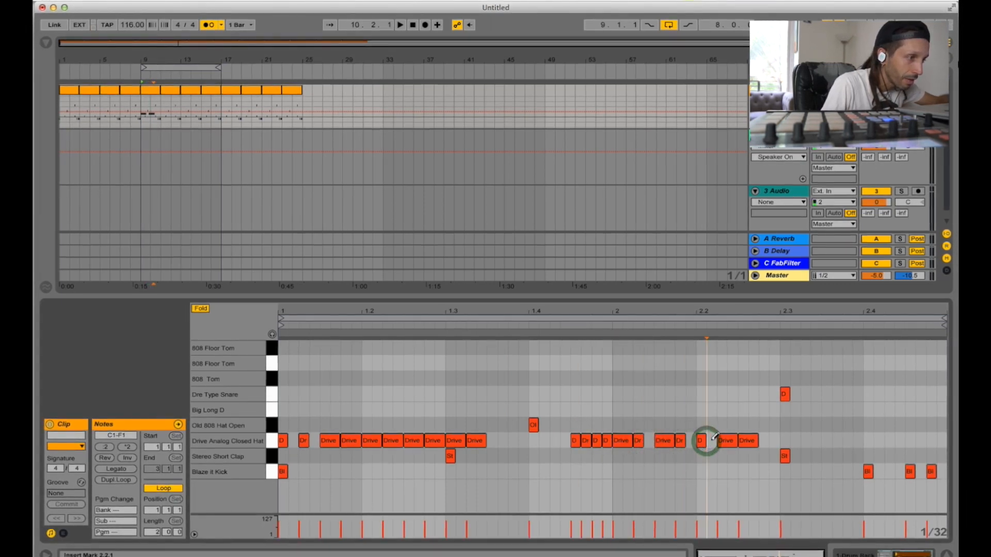
{"action": "left_click_drag", "start_coordinate": [711, 440], "coordinate": [754, 440]}
{"action": "key", "text": "space"}
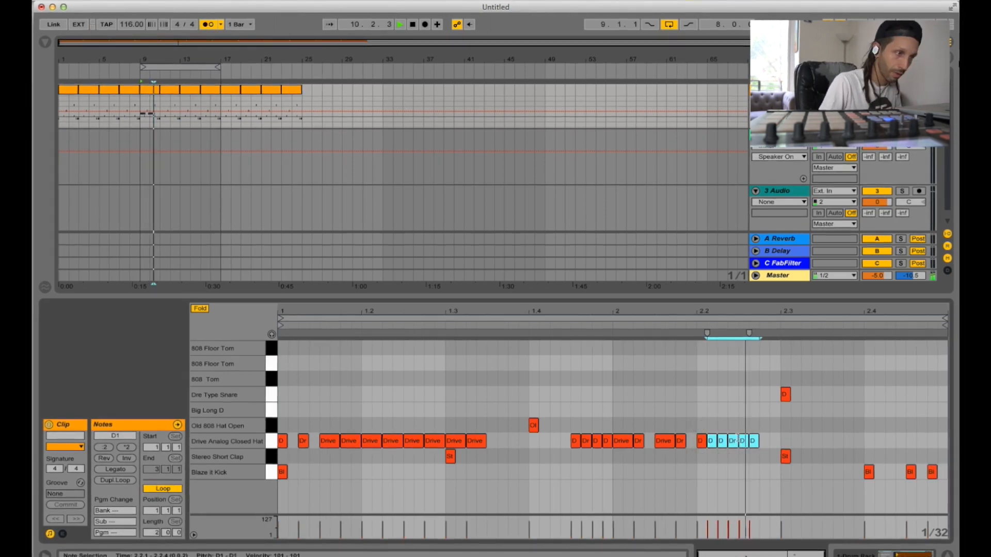
Step: Thin the closed hats in beat 2.2 to one 1/32 hit per sixteenth and loop the two-bar clip at bar 9
{"action": "left_click", "coordinate": [711, 440]}
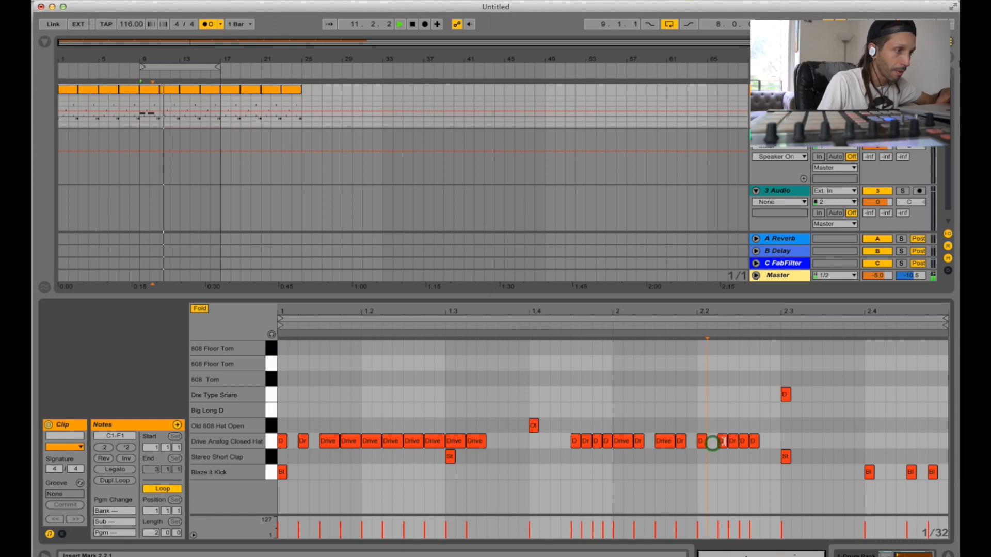
{"action": "left_click", "coordinate": [732, 441]}
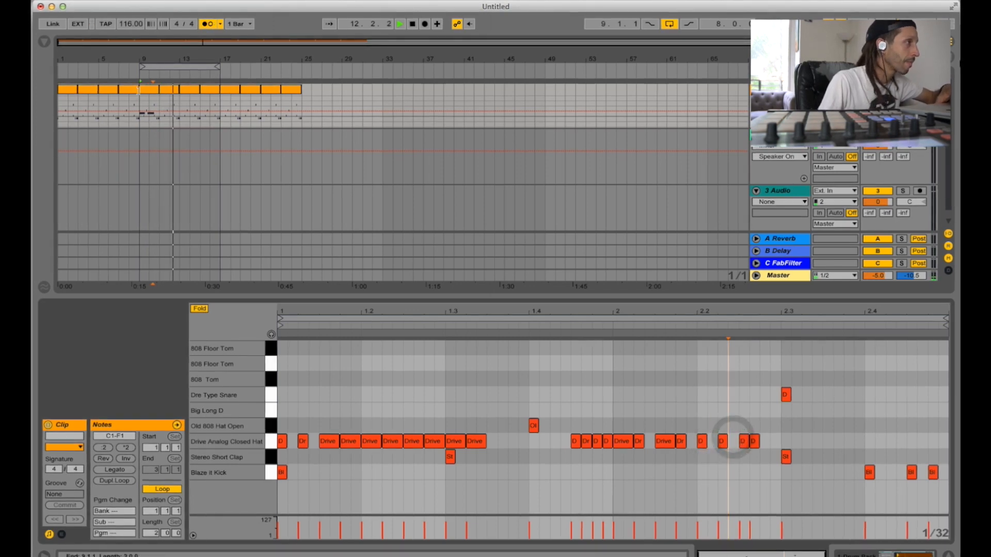
{"action": "key", "text": "space"}
{"action": "left_click", "coordinate": [146, 91]}
{"action": "key", "text": "super+l"}
{"action": "key", "text": "space"}
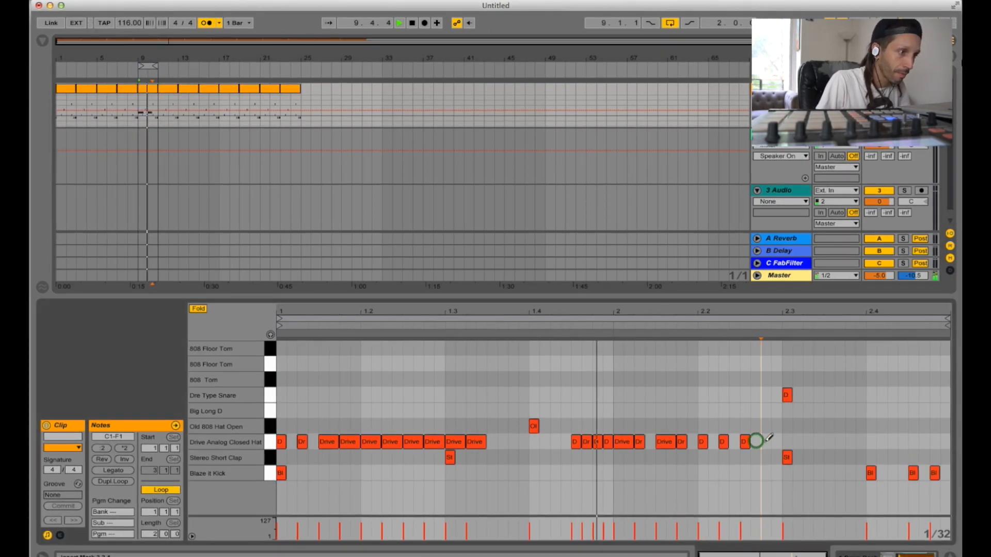
{"action": "left_click_drag", "start_coordinate": [754, 440], "coordinate": [766, 441]}
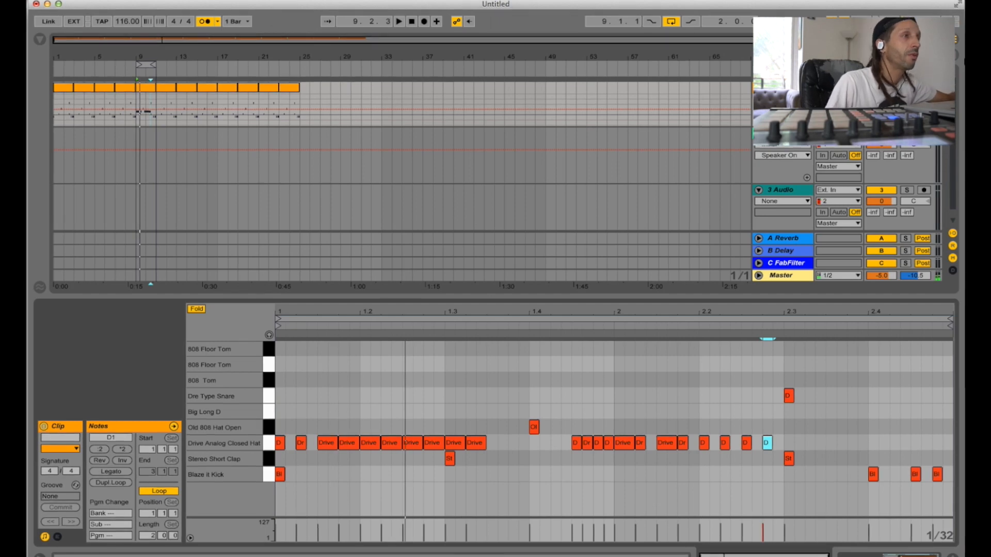
Step: Show the Drum Rack devices and the Session View mixer, with the rack's chains unfolded and the browser hidden
{"action": "key", "text": "shift+Tab"}
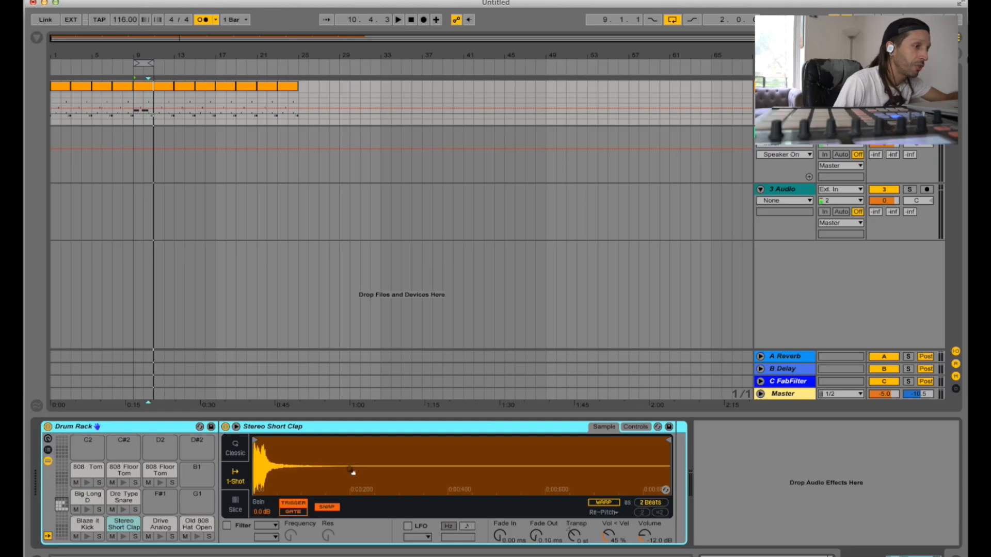
{"action": "key", "text": "Tab"}
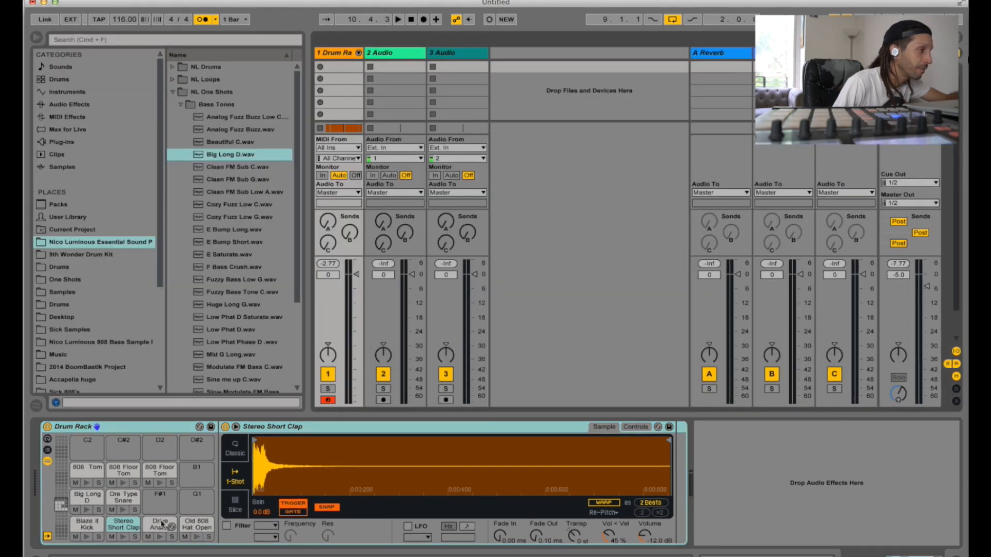
{"action": "left_click", "coordinate": [358, 53]}
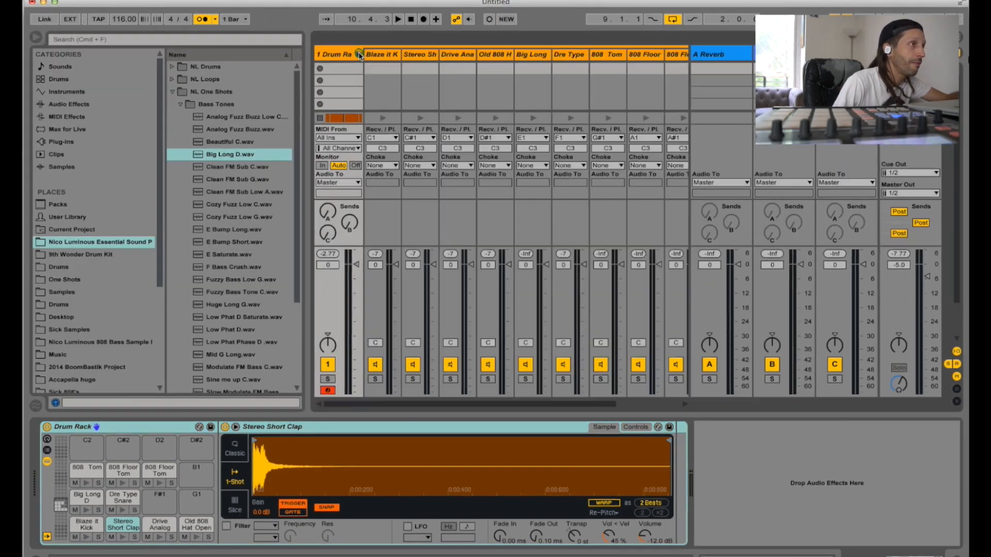
{"action": "left_click", "coordinate": [37, 37]}
{"action": "key", "text": "Tab"}
{"action": "key", "text": "Tab"}
{"action": "key", "text": "Tab"}
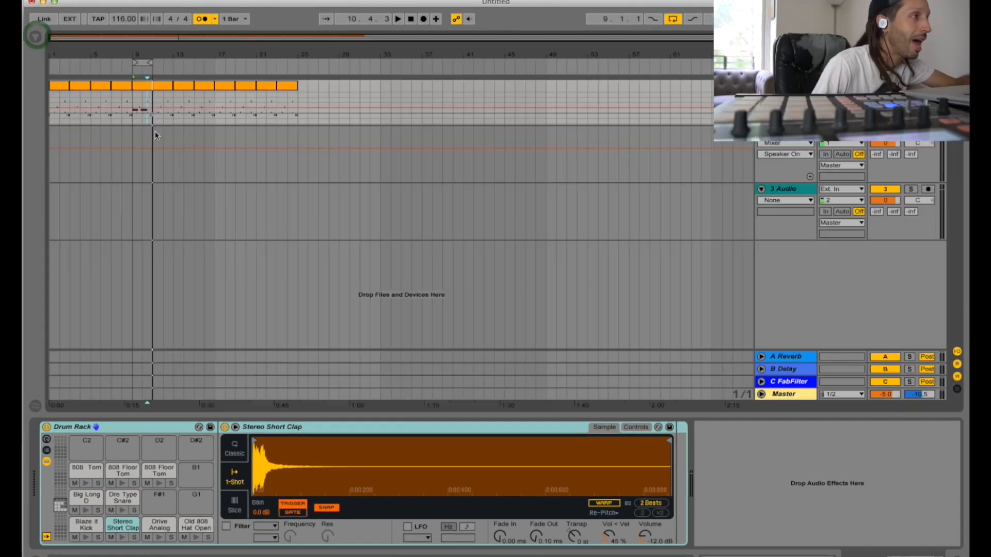
{"action": "key", "text": "Tab"}
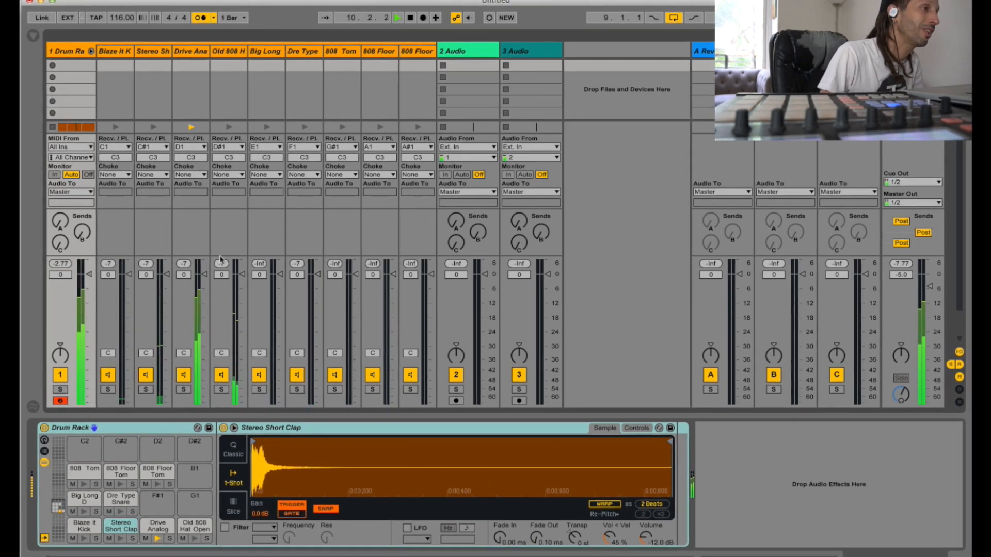
{"action": "left_click", "coordinate": [91, 51]}
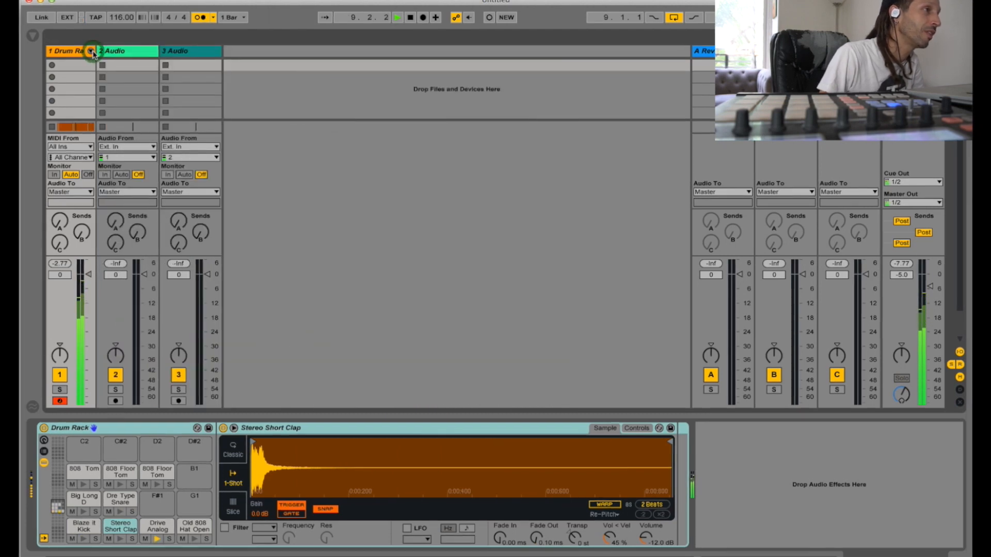
{"action": "left_click", "coordinate": [91, 51]}
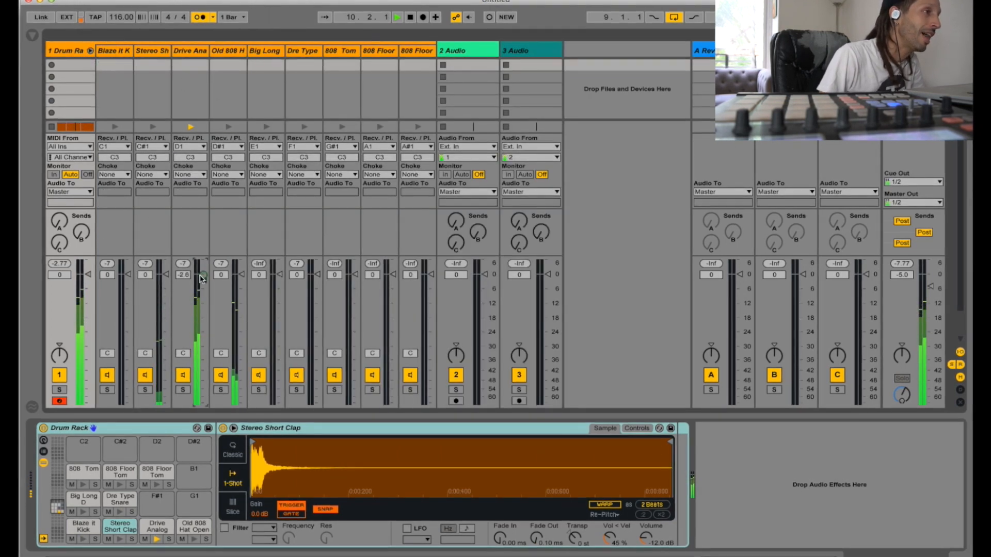
Step: Lower the Drive Analog Closed Hat chain to -6.0 dB and raise the Master volume to 0.8 dB
{"action": "left_click_drag", "start_coordinate": [201, 279], "coordinate": [200, 293]}
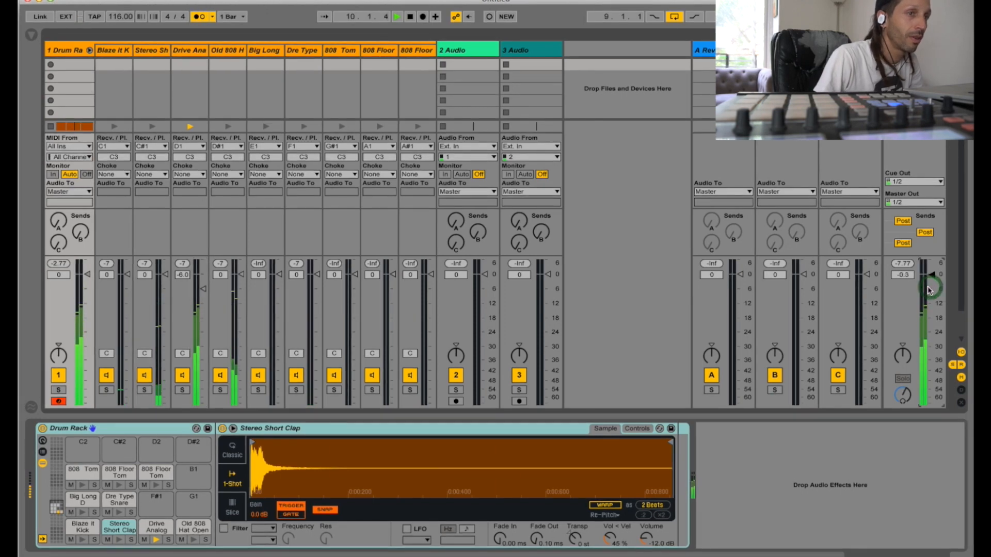
{"action": "left_click_drag", "start_coordinate": [927, 286], "coordinate": [928, 291]}
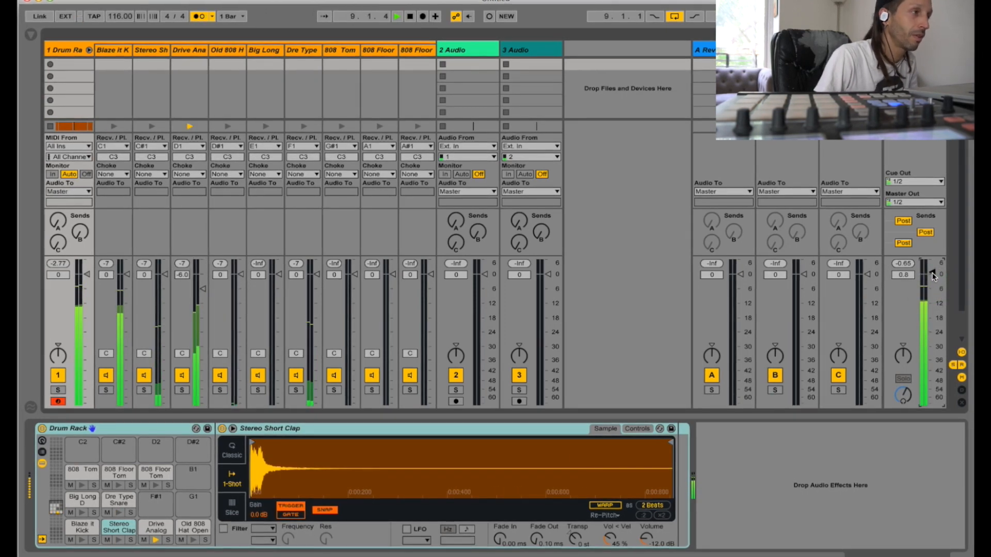
{"action": "key", "text": "space"}
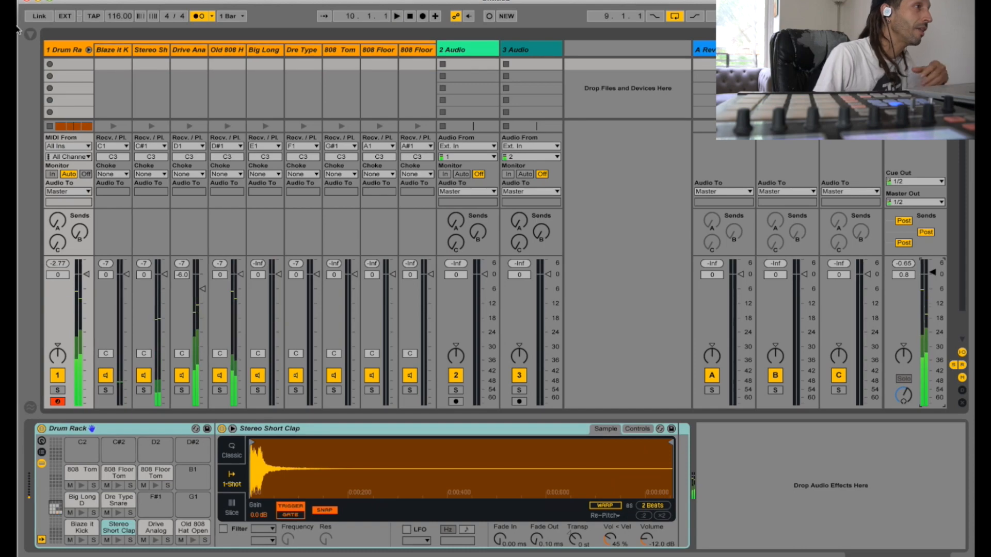
Step: Show the Audio Effects category in the browser and select the Drive Analog Closed Hat chain while the loop plays
{"action": "left_click", "coordinate": [31, 34]}
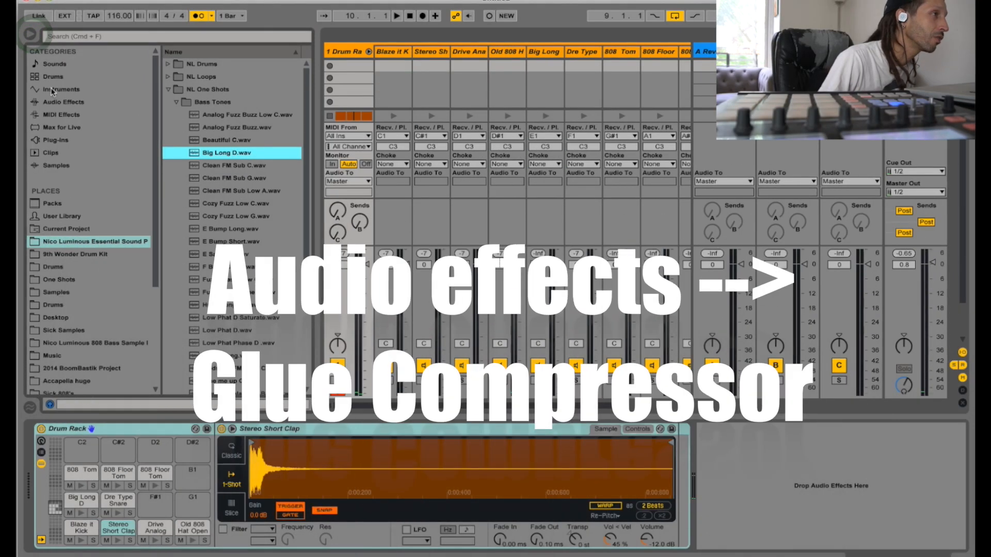
{"action": "left_click", "coordinate": [62, 101]}
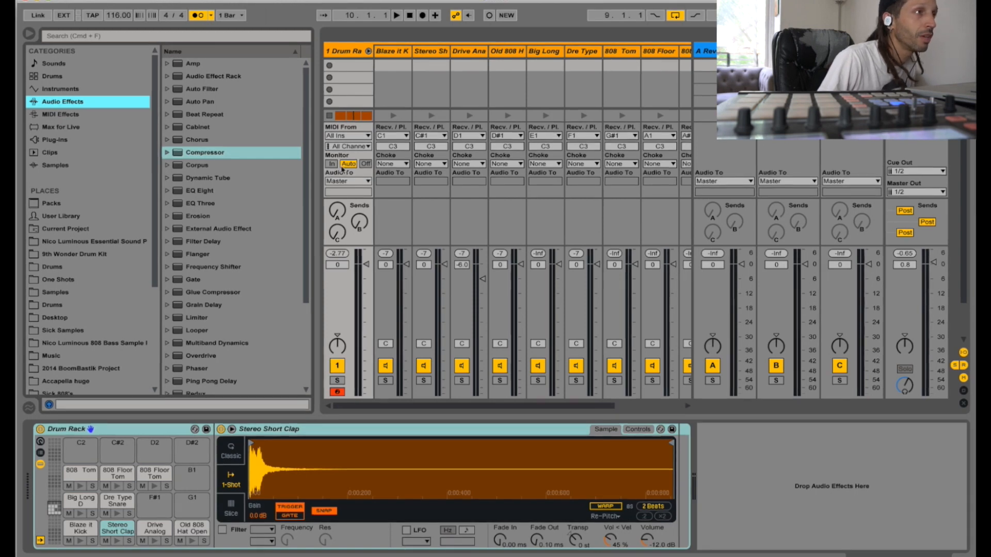
{"action": "key", "text": "space"}
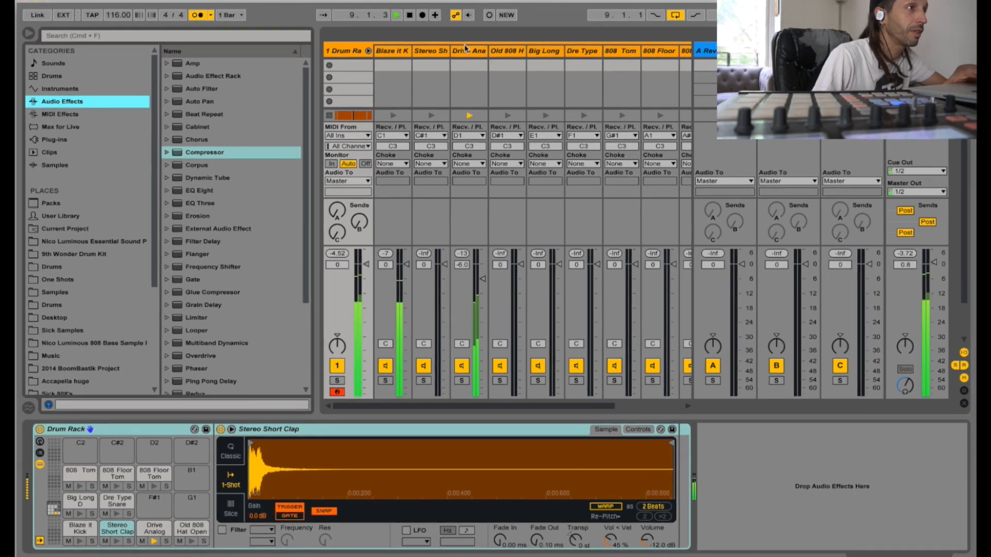
{"action": "left_click", "coordinate": [471, 61]}
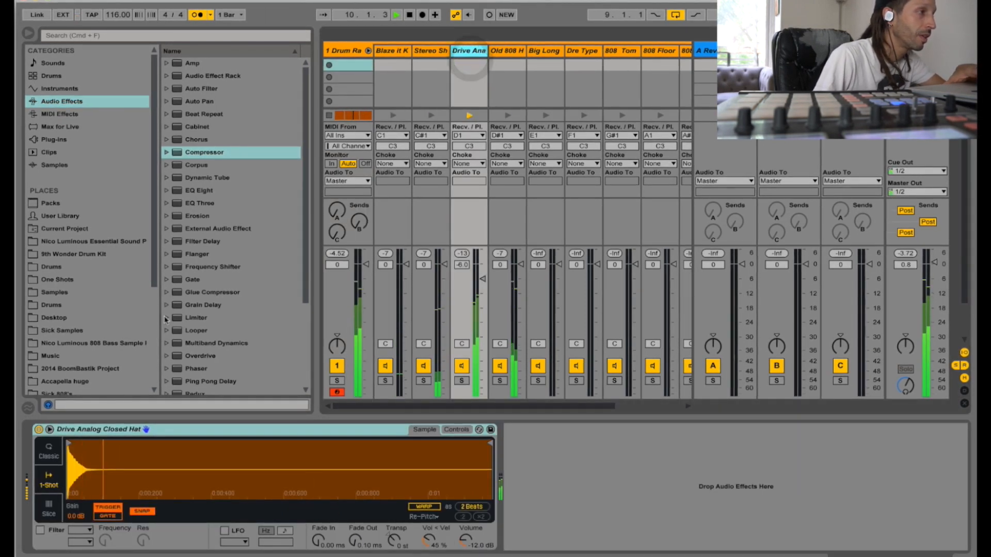
{"action": "key", "text": "space"}
{"action": "left_click_drag", "start_coordinate": [176, 153], "coordinate": [472, 62]}
{"action": "key", "text": "space"}
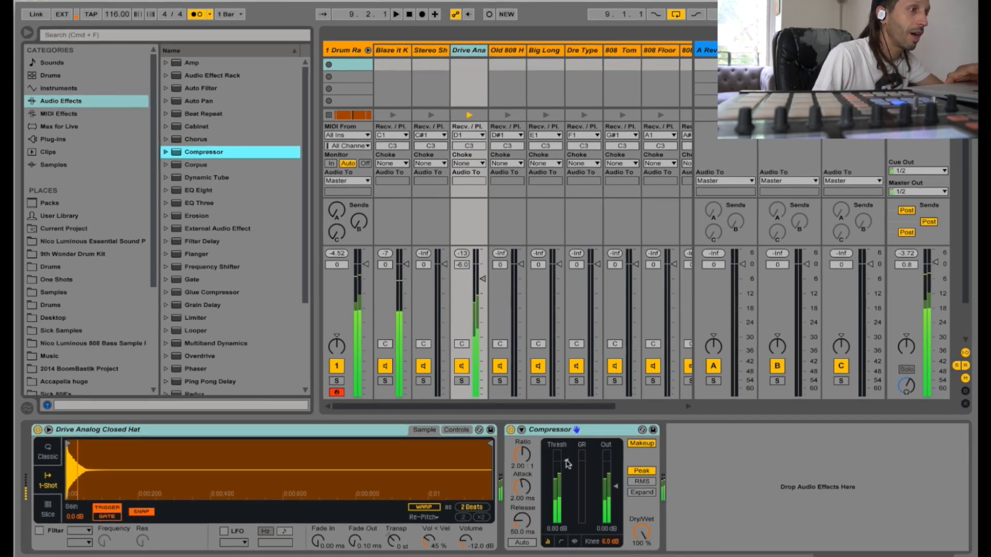
{"action": "left_click", "coordinate": [556, 433]}
{"action": "key", "text": "Delete"}
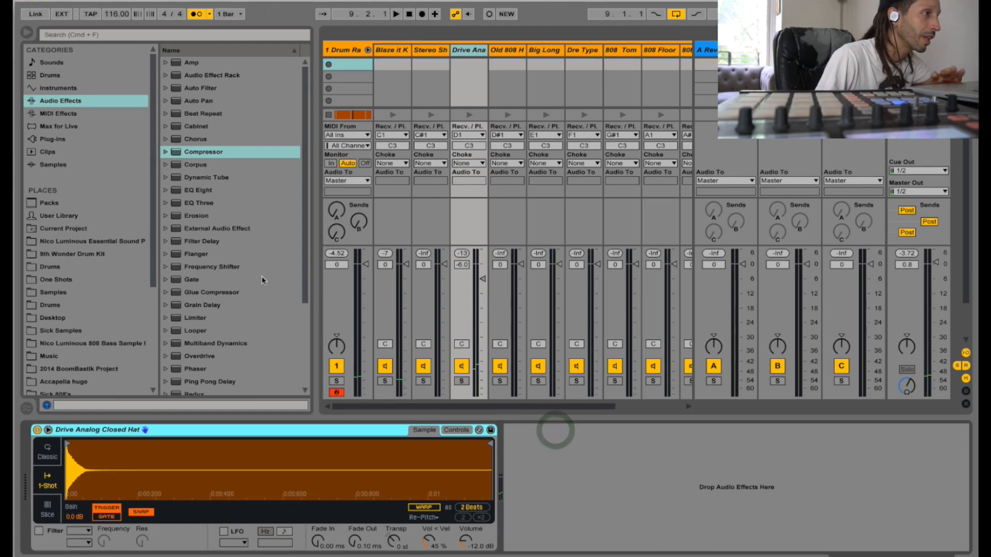
Step: Add a Glue Compressor to the Drive Analog Closed Hat chain, with threshold -19.0 dB and makeup 2.86 dB
{"action": "left_click_drag", "start_coordinate": [196, 293], "coordinate": [205, 292]}
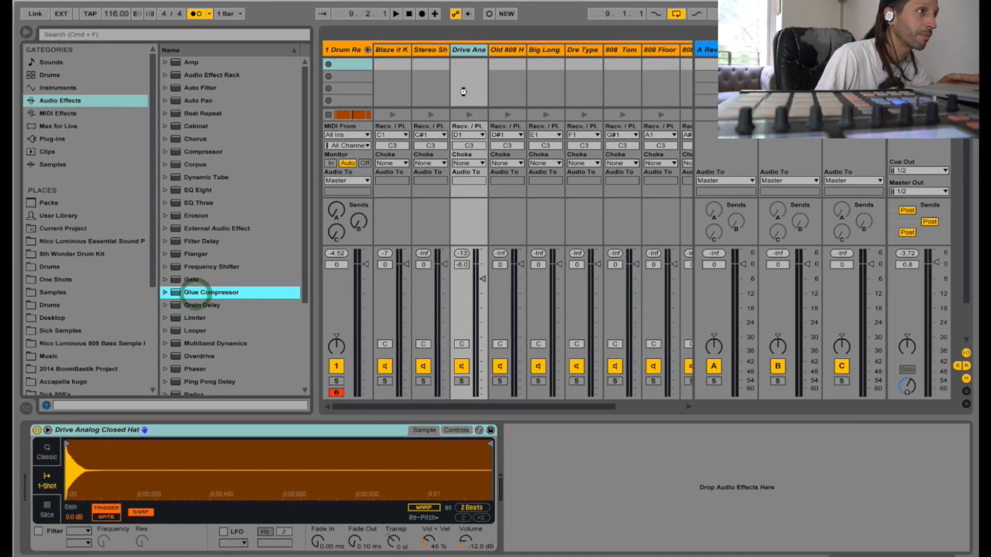
{"action": "left_click_drag", "start_coordinate": [463, 92], "coordinate": [464, 94]}
{"action": "key", "text": "space"}
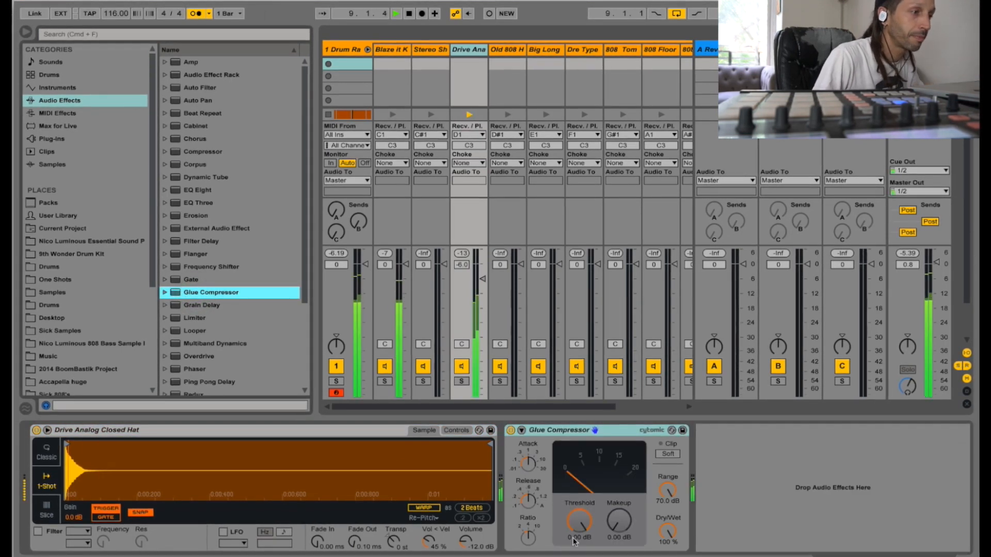
{"action": "left_click_drag", "start_coordinate": [573, 518], "coordinate": [632, 521]}
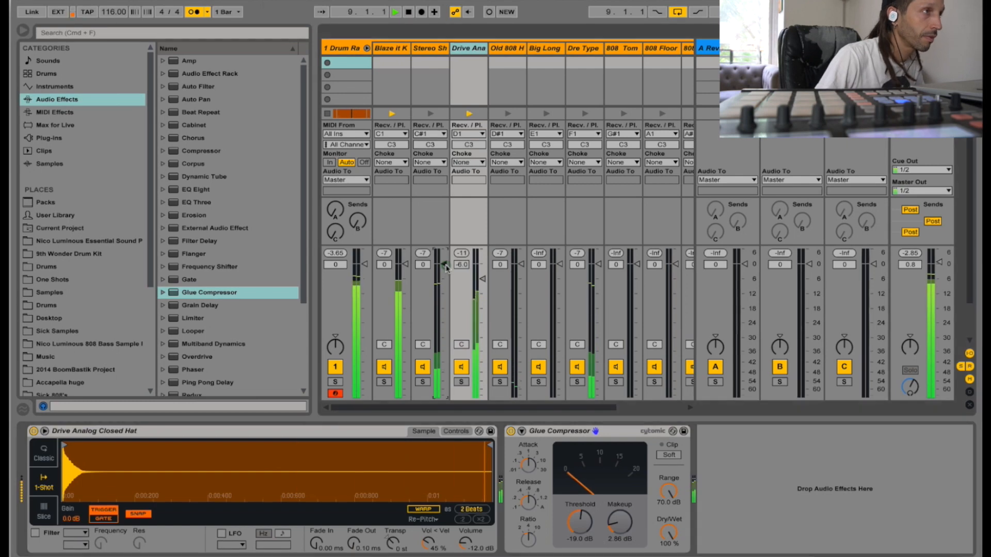
Step: Raise the Stereo Short Clap chain volume to 1.1 dB
{"action": "left_click", "coordinate": [446, 265]}
{"action": "left_click_drag", "start_coordinate": [445, 265], "coordinate": [443, 262]}
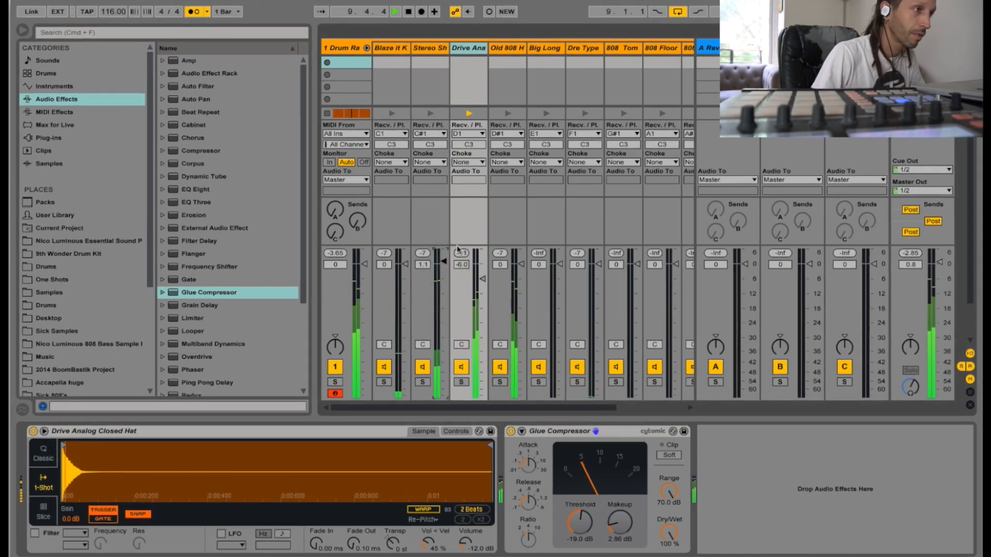
Step: Turn off the metronome, lower the Drive Analog Closed Hat chain volume to -7.5 dB and stop playback
{"action": "left_click", "coordinate": [192, 11]}
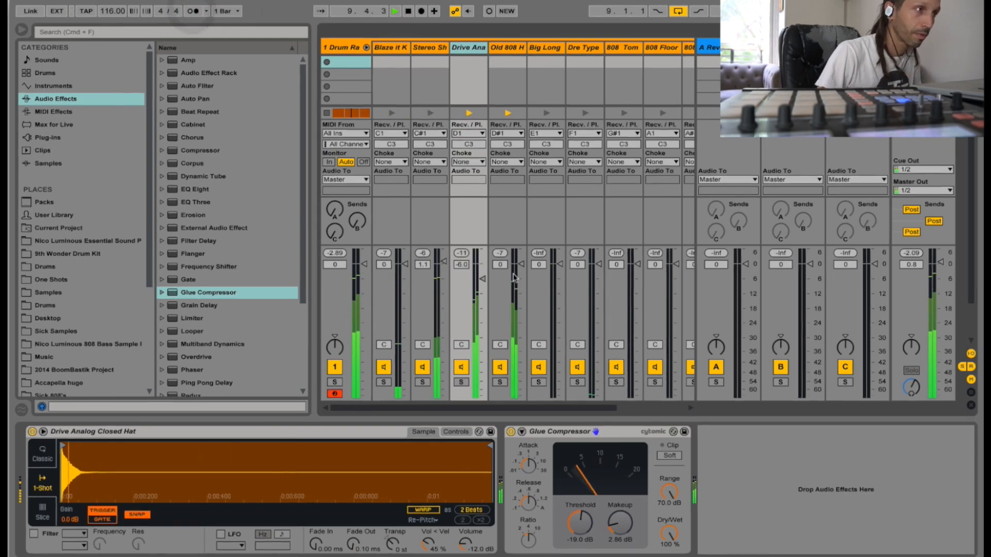
{"action": "left_click_drag", "start_coordinate": [480, 280], "coordinate": [482, 282]}
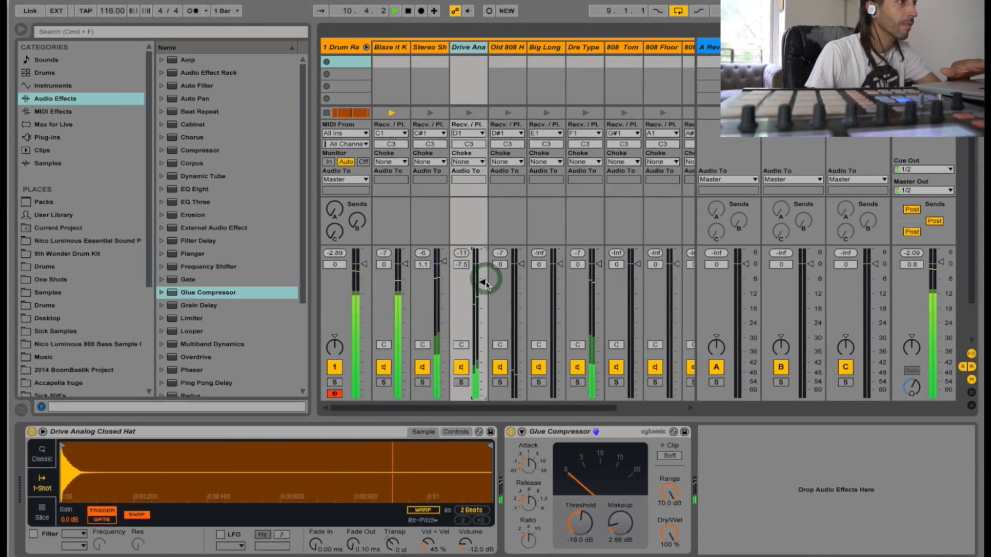
{"action": "key", "text": "space"}
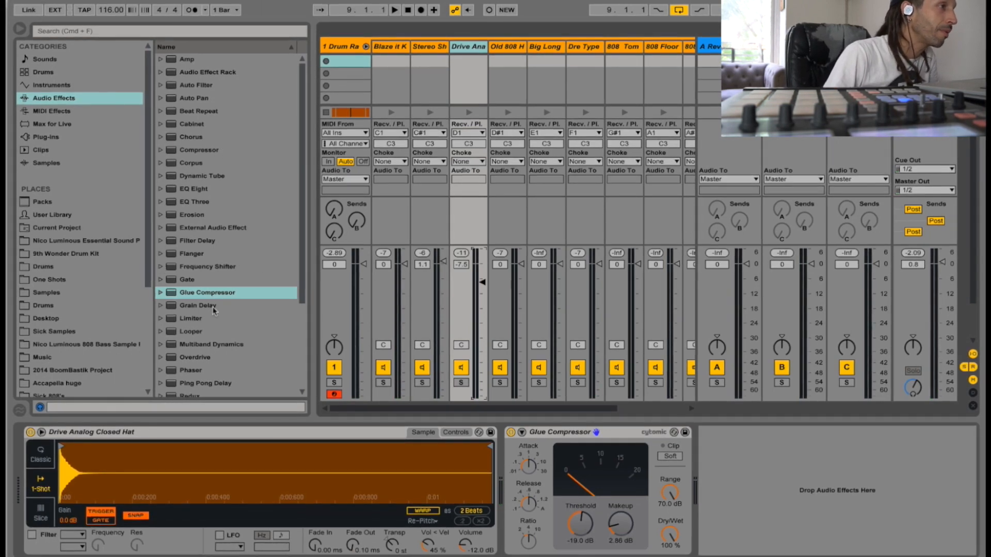
Step: Add a Reverb from the audio effects to the Drive Analog Closed Hat chain
{"action": "scroll", "coordinate": [247, 311], "scroll_direction": "down", "scroll_amount": 3}
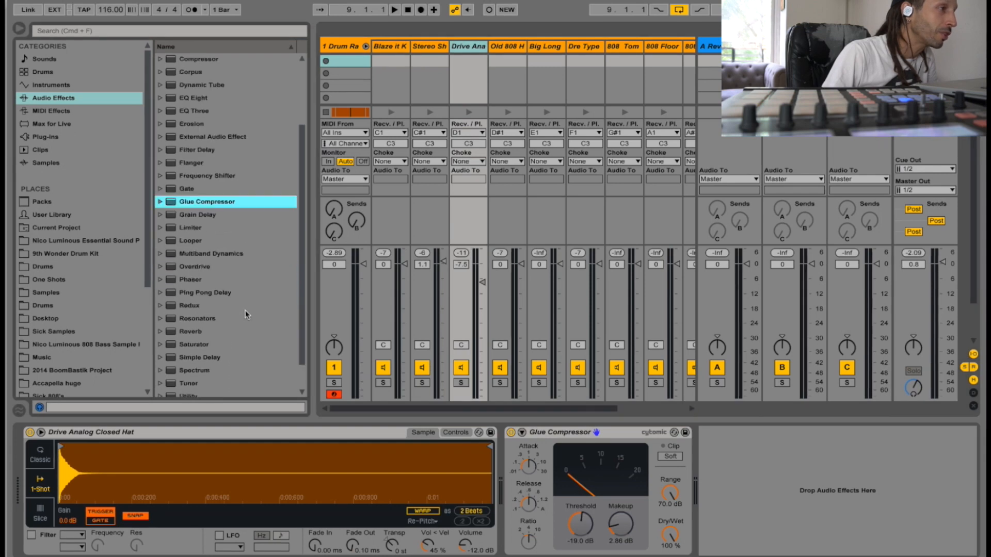
{"action": "left_click", "coordinate": [174, 333]}
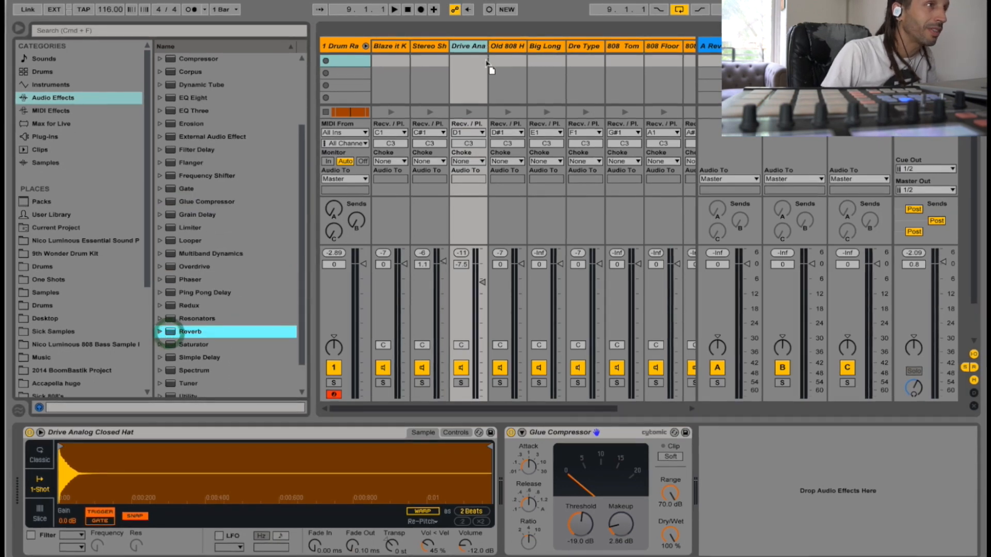
{"action": "left_click_drag", "start_coordinate": [486, 62], "coordinate": [474, 73]}
Step: Play the loop, compare the closed hat with the Reverb bypassed and active, and set its Dry/Wet to about 47%
{"action": "key", "text": "space"}
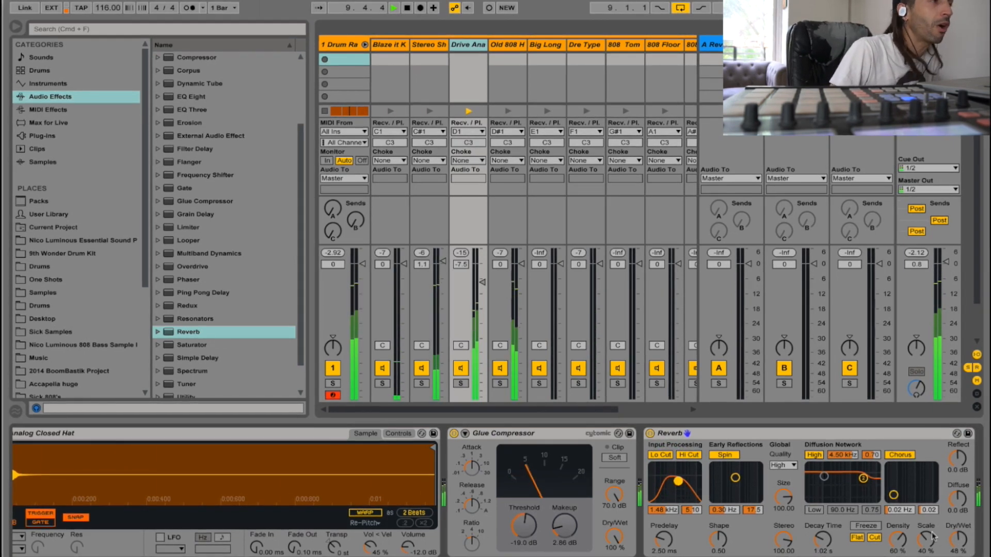
{"action": "left_click", "coordinate": [651, 434]}
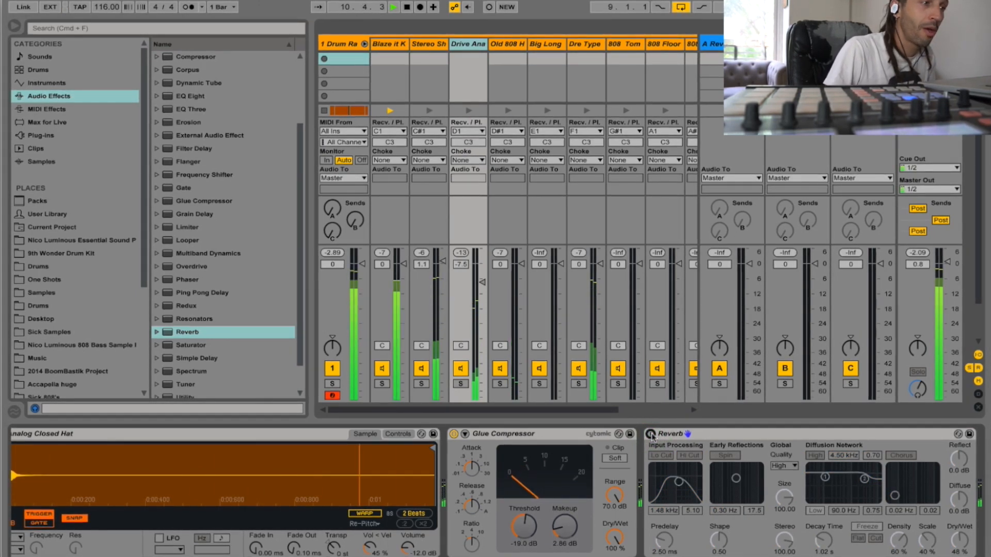
{"action": "left_click", "coordinate": [651, 434]}
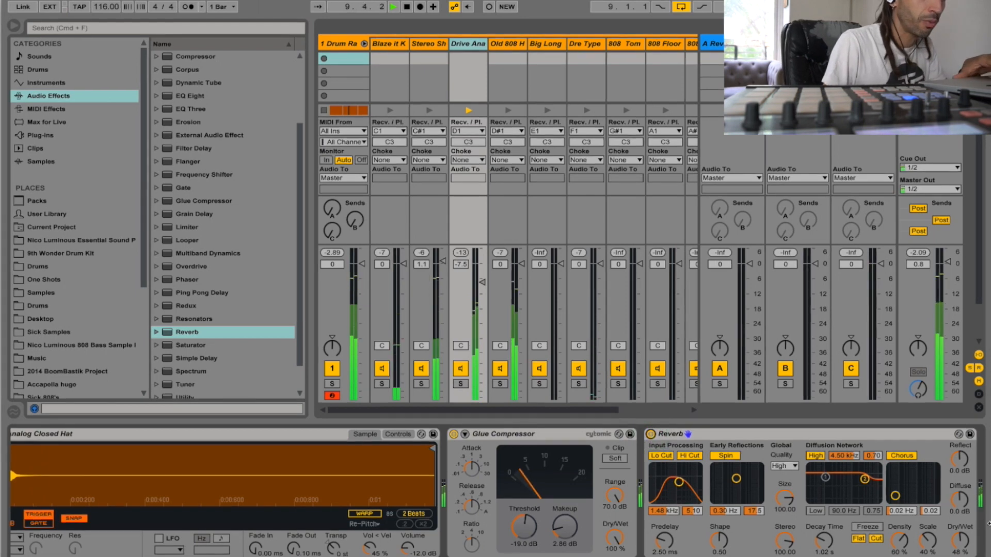
{"action": "left_click_drag", "start_coordinate": [964, 542], "coordinate": [963, 544]}
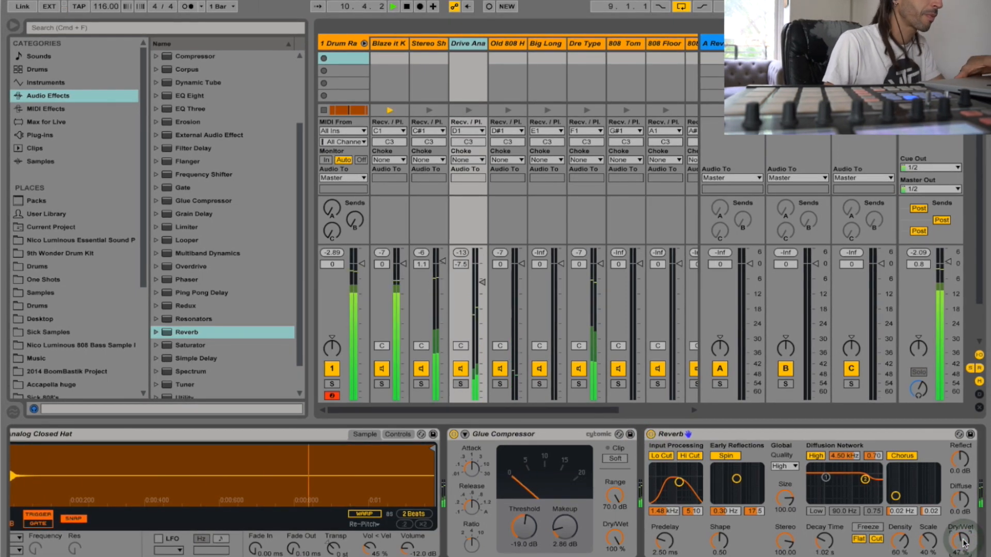
{"action": "key", "text": "space"}
Step: Fold the Drum Rack's chains in the mixer and show the contents of the 9th Wonder Drum Kit folder
{"action": "left_click", "coordinate": [363, 43]}
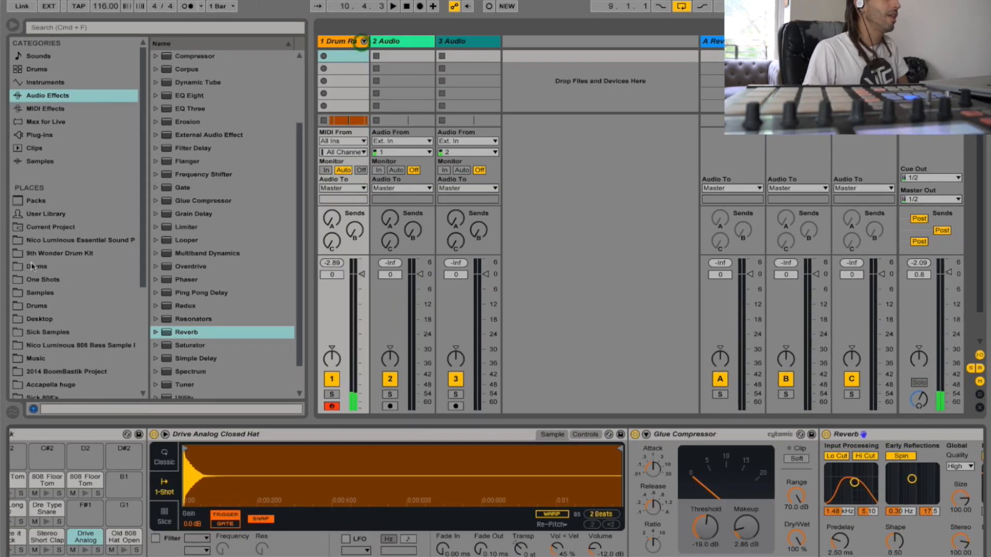
{"action": "left_click", "coordinate": [47, 253]}
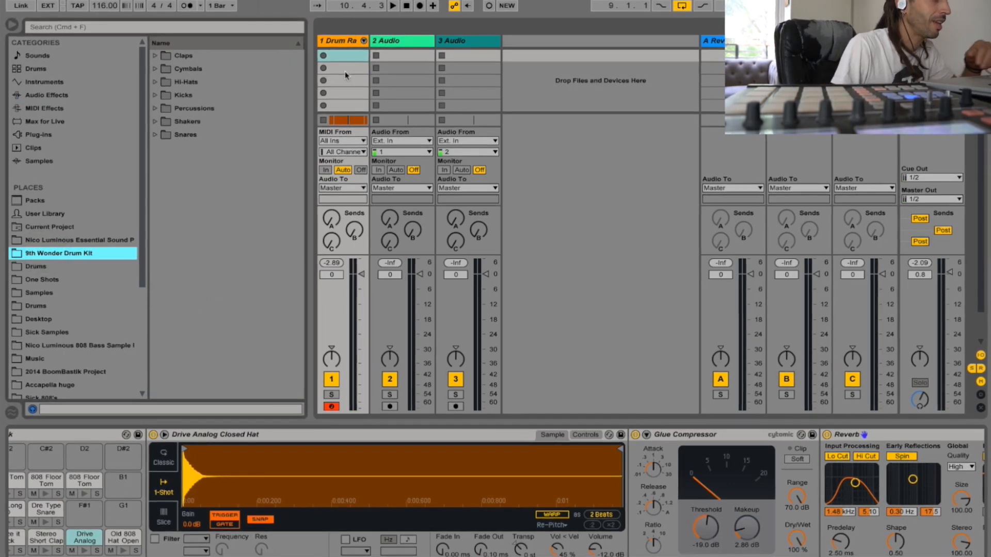
Step: Play the arrangement from the clip at bar 3 and stretch the loop range from bar 1 to bar 17
{"action": "key", "text": "Tab"}
{"action": "left_click", "coordinate": [63, 78]}
{"action": "key", "text": "space"}
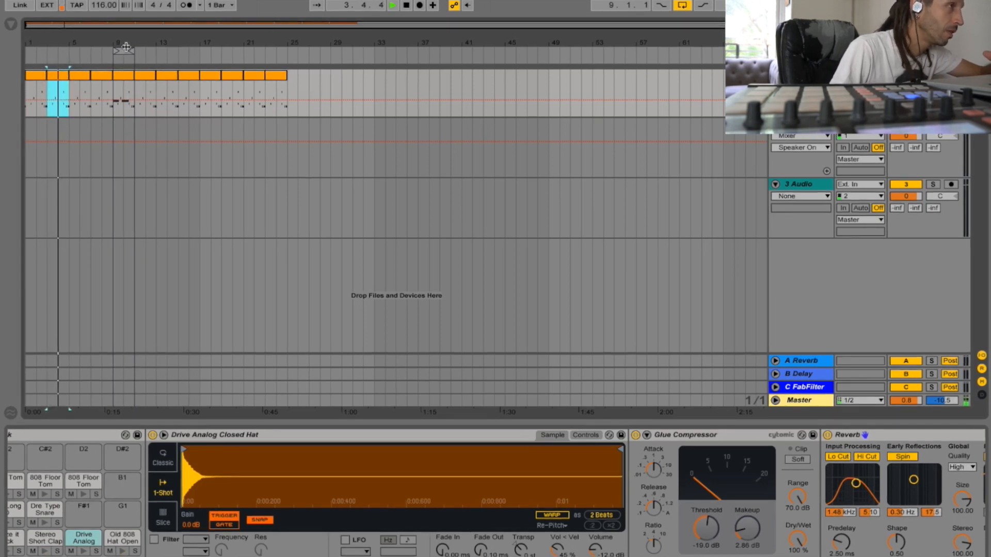
{"action": "left_click_drag", "start_coordinate": [114, 52], "coordinate": [26, 51]}
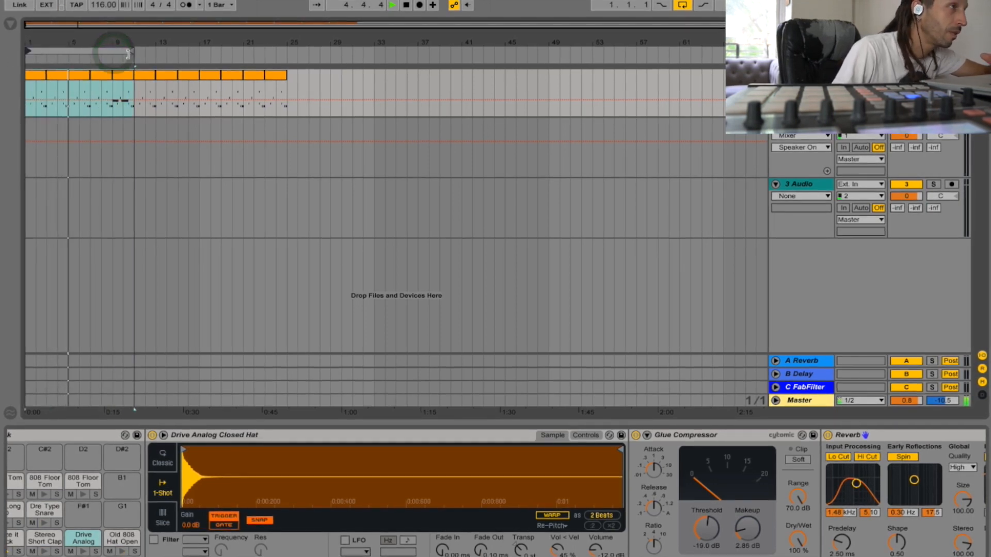
{"action": "left_click_drag", "start_coordinate": [131, 55], "coordinate": [199, 54]}
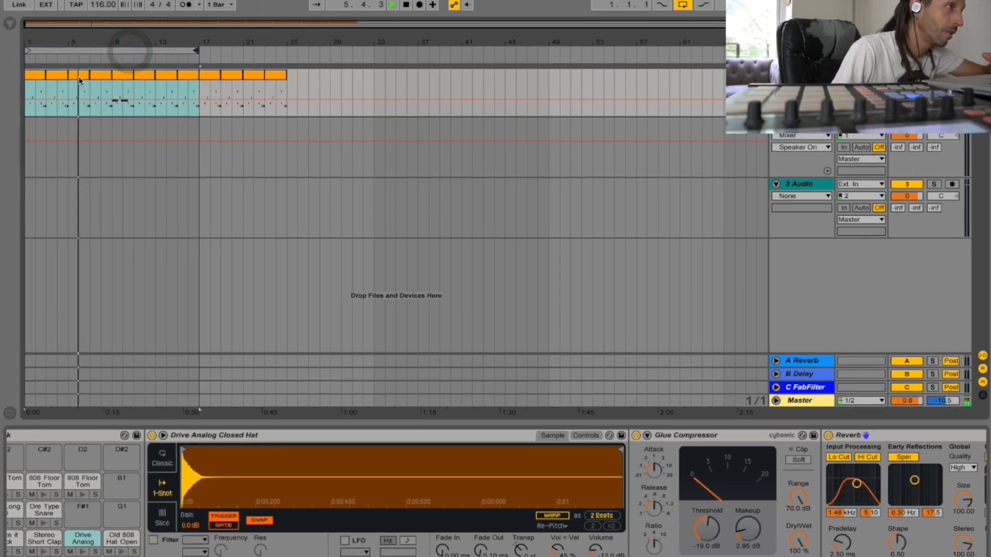
Step: Add a Big Long D note on the first beat of the clip at bar 9 and stop playback
{"action": "left_click", "coordinate": [124, 76]}
{"action": "double_click", "coordinate": [124, 76]}
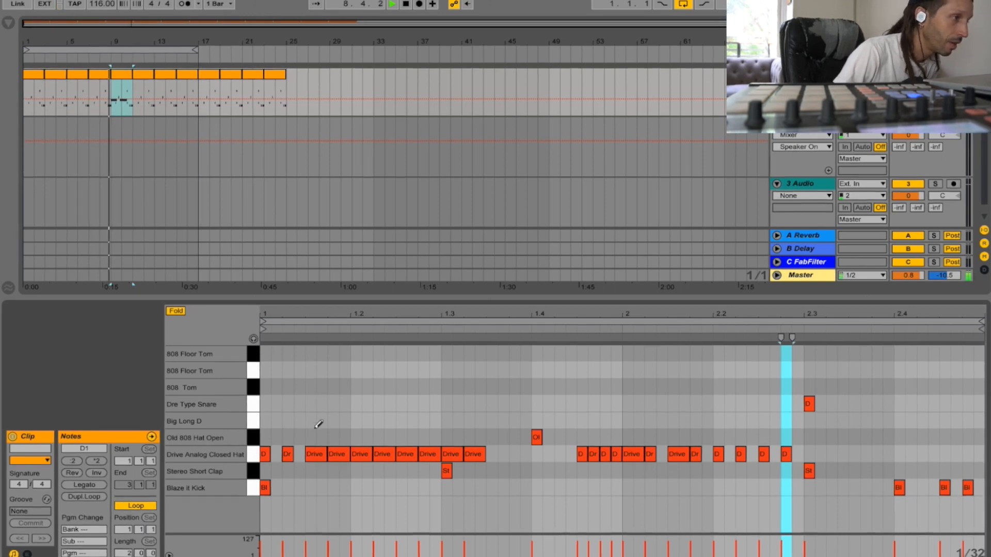
{"action": "left_click", "coordinate": [266, 421]}
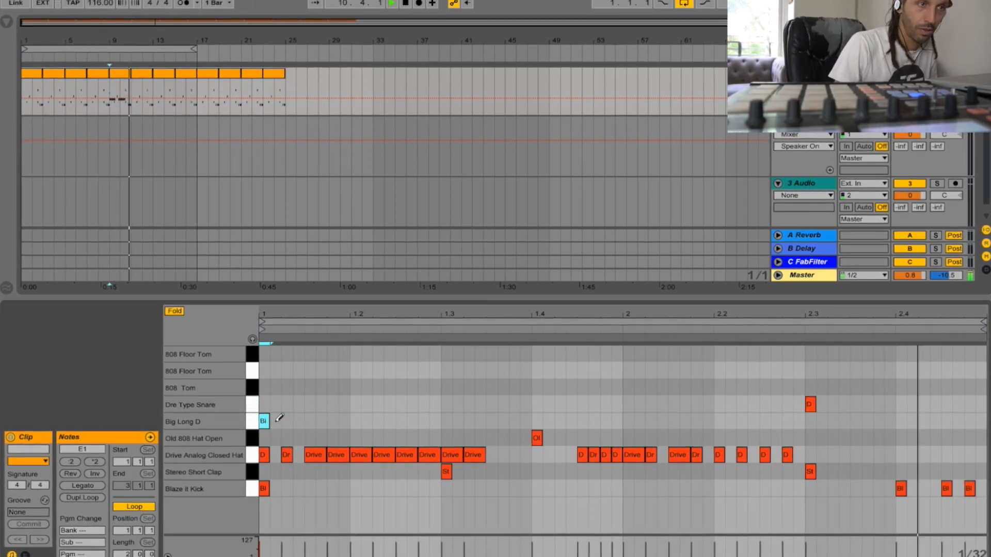
{"action": "key", "text": "space"}
Step: Colour the edited clip at bar 9 red
{"action": "left_click", "coordinate": [116, 77]}
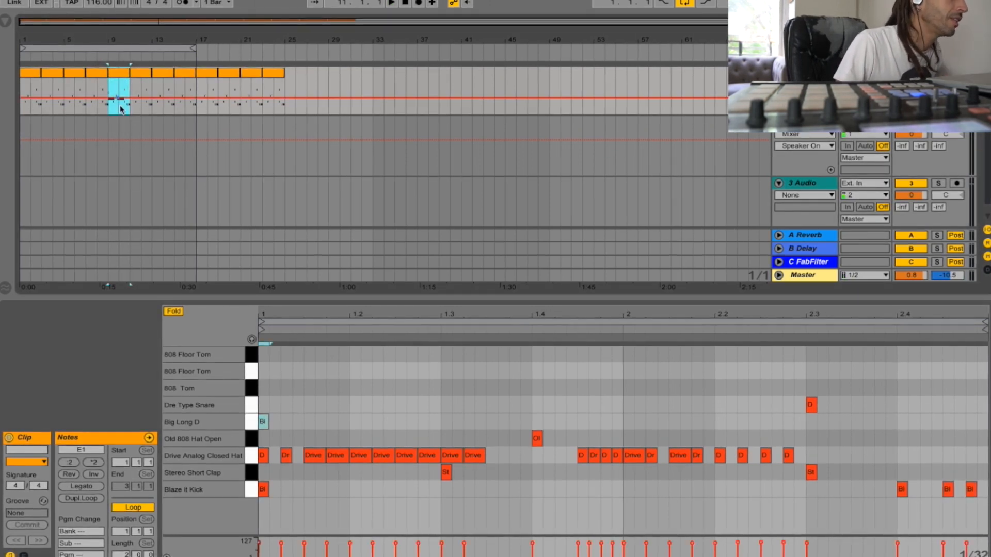
{"action": "left_click", "coordinate": [118, 105]}
{"action": "left_click", "coordinate": [112, 108]}
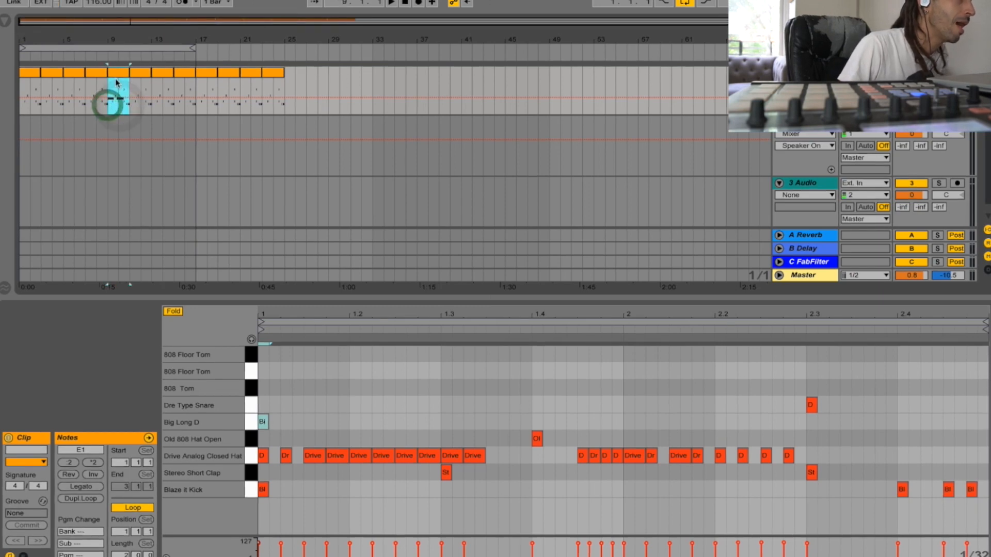
{"action": "left_click", "coordinate": [44, 466]}
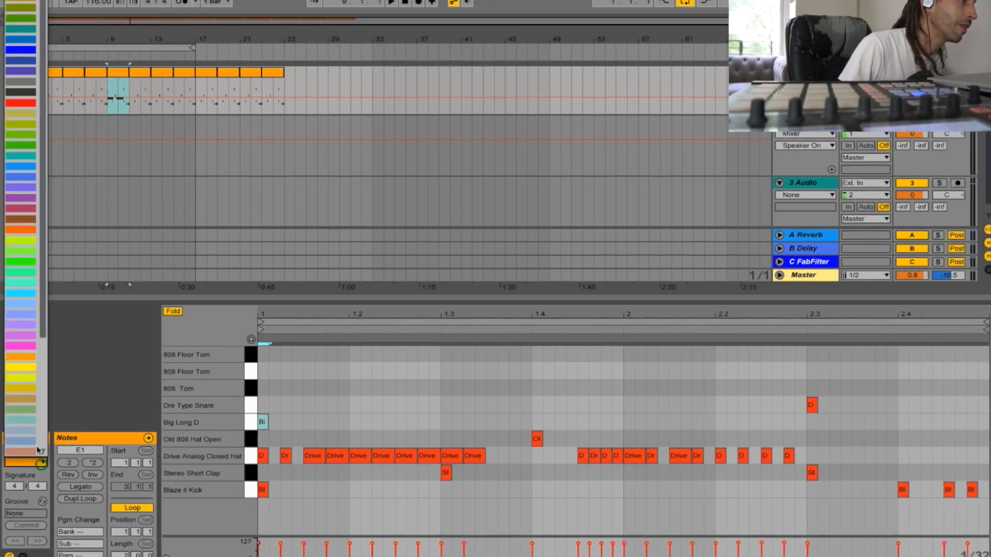
{"action": "left_click", "coordinate": [16, 101]}
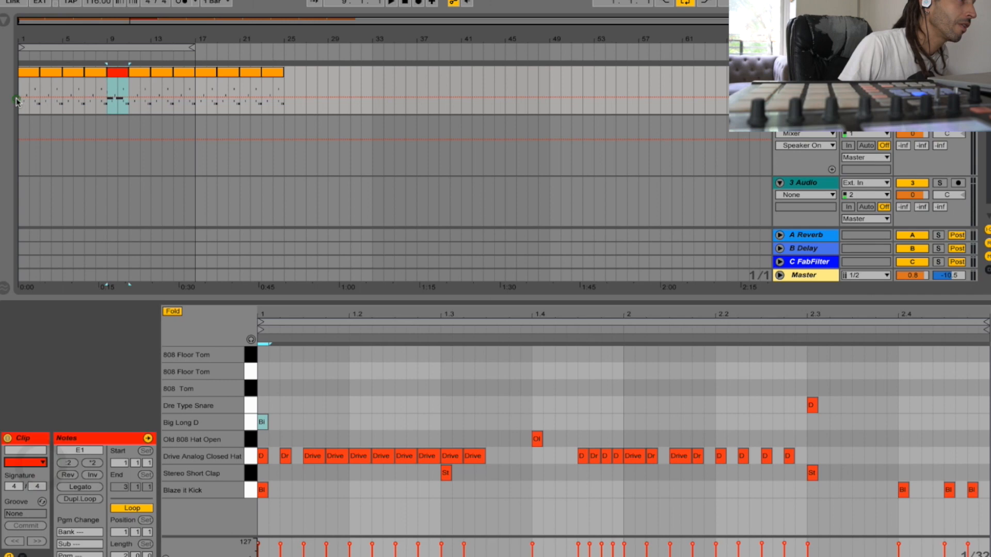
Step: Duplicate the red clip three times so the copies replace the orange clips up to bar 17
{"action": "left_click", "coordinate": [115, 74]}
{"action": "key", "text": "super+d"}
{"action": "key", "text": "super+d"}
{"action": "key", "text": "super+d"}
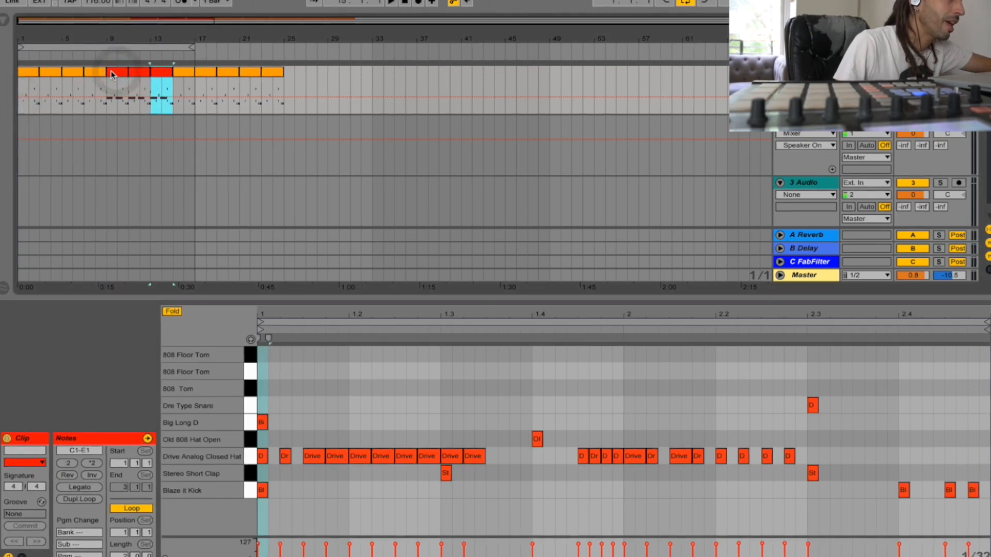
Step: Play the red clip at bar 9 and add Big Long D notes above its last two kick hits
{"action": "left_click", "coordinate": [112, 71]}
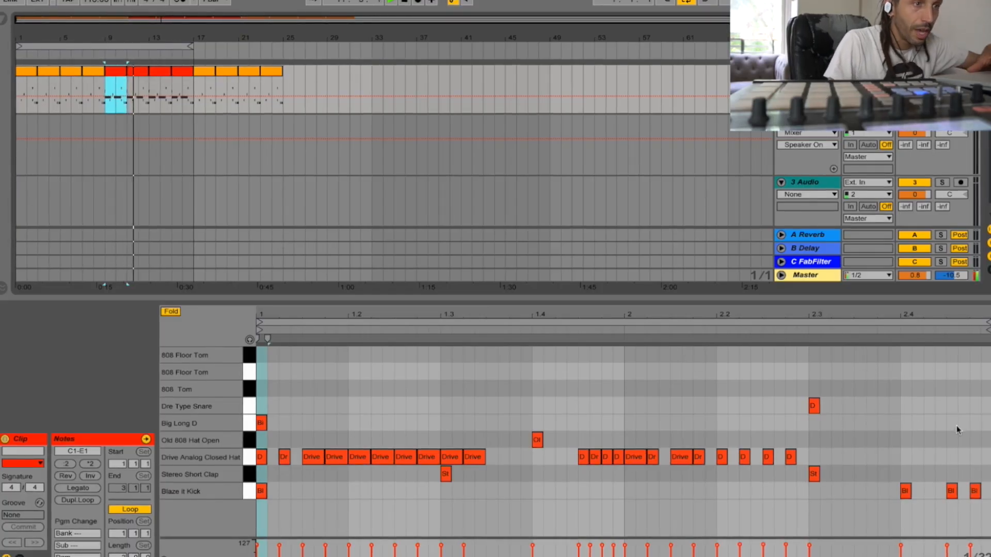
{"action": "left_click", "coordinate": [975, 422]}
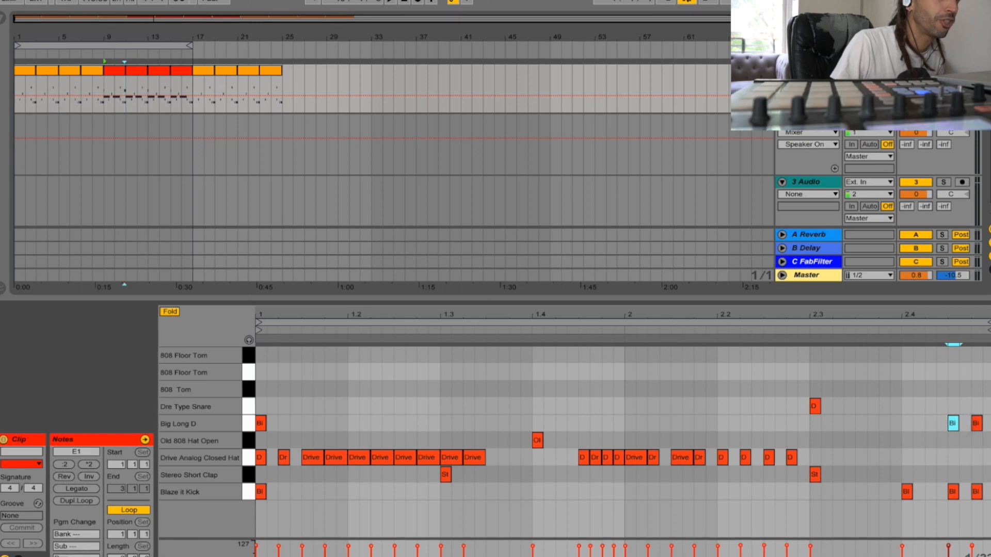
Step: Show the track's devices and solo the Big Long D pad in the Drum Rack
{"action": "key", "text": "shift+Tab"}
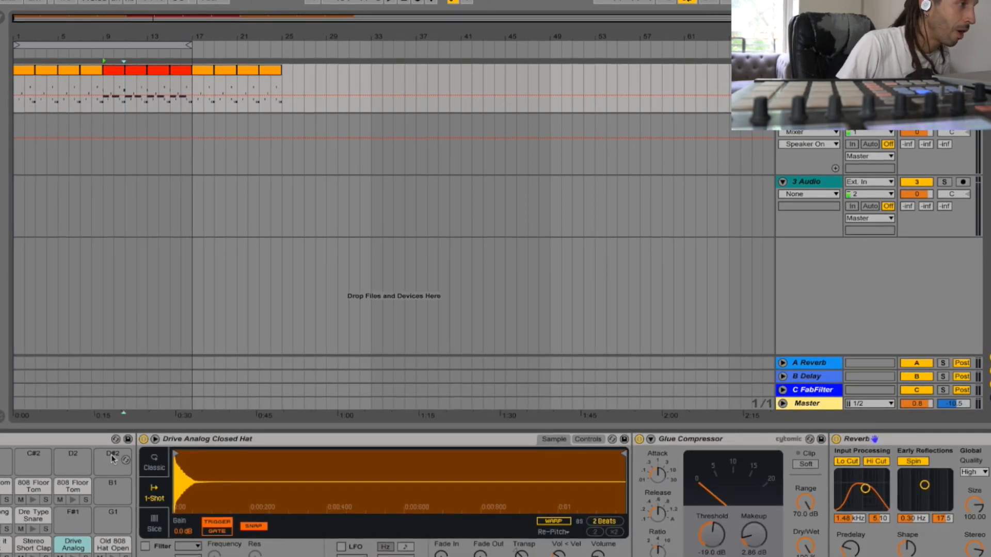
{"action": "scroll", "coordinate": [129, 505], "scroll_direction": "left", "scroll_amount": 3}
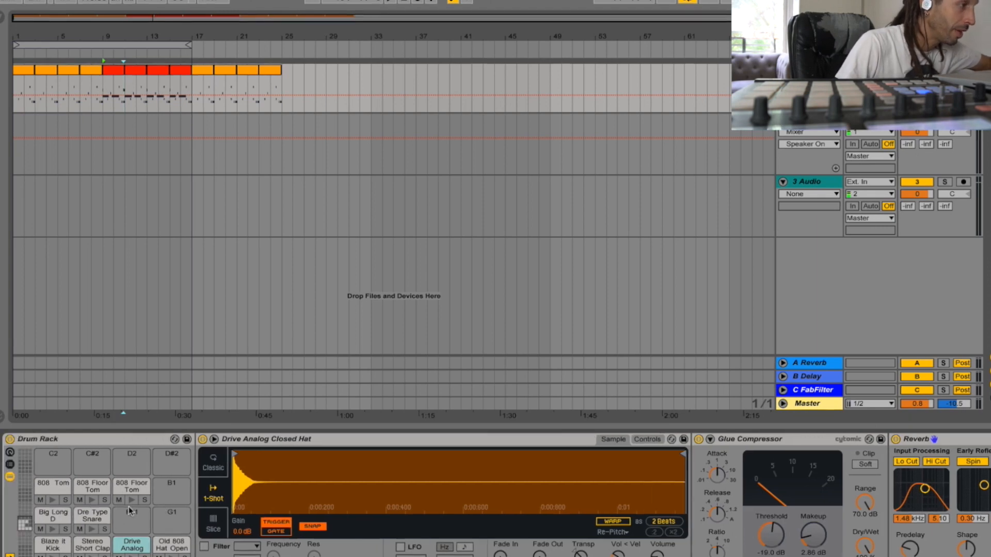
{"action": "left_click", "coordinate": [65, 529]}
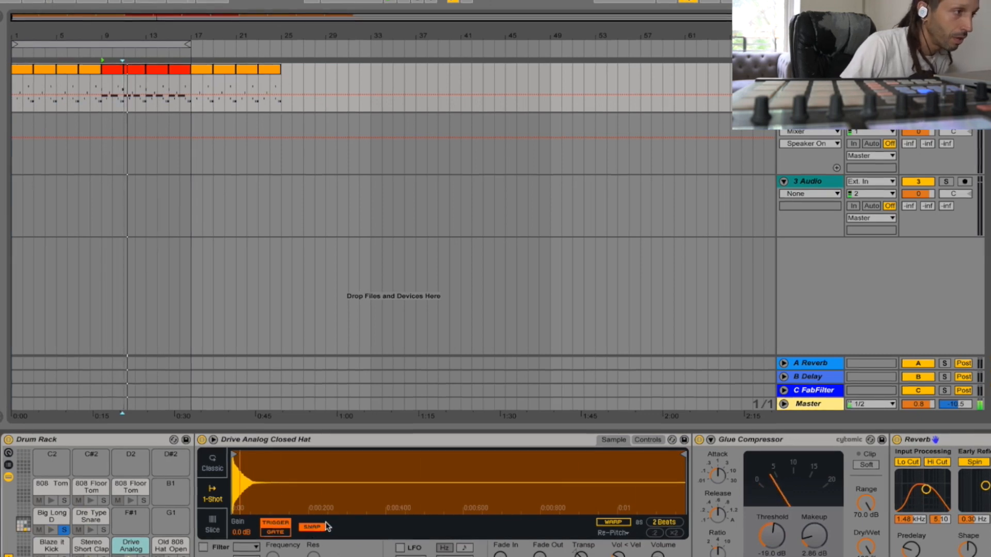
Step: Try Classic mode with 1 voice on the Drive Analog Closed Hat's Simpler, toggle its Loop, and return to 1-Shot mode
{"action": "left_click", "coordinate": [210, 465]}
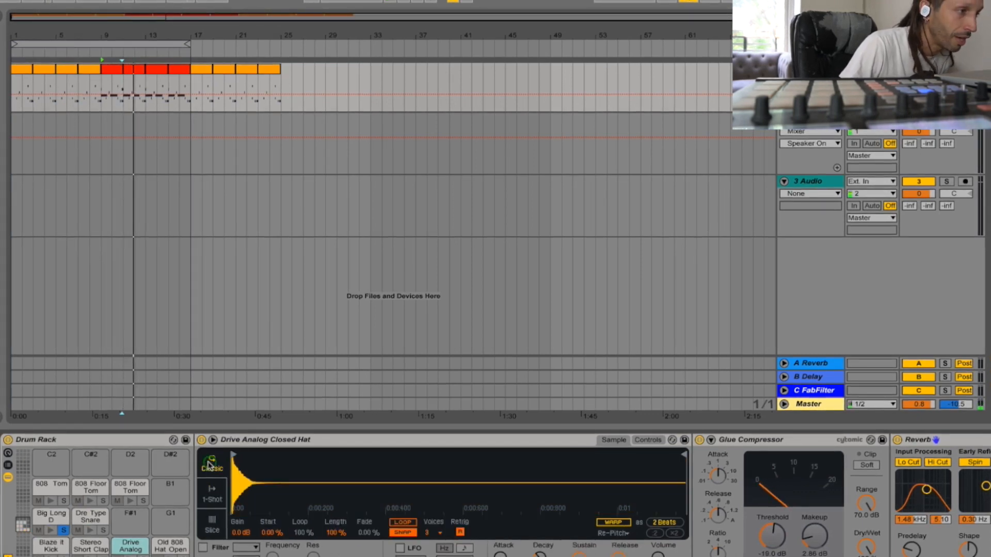
{"action": "left_click", "coordinate": [438, 533]}
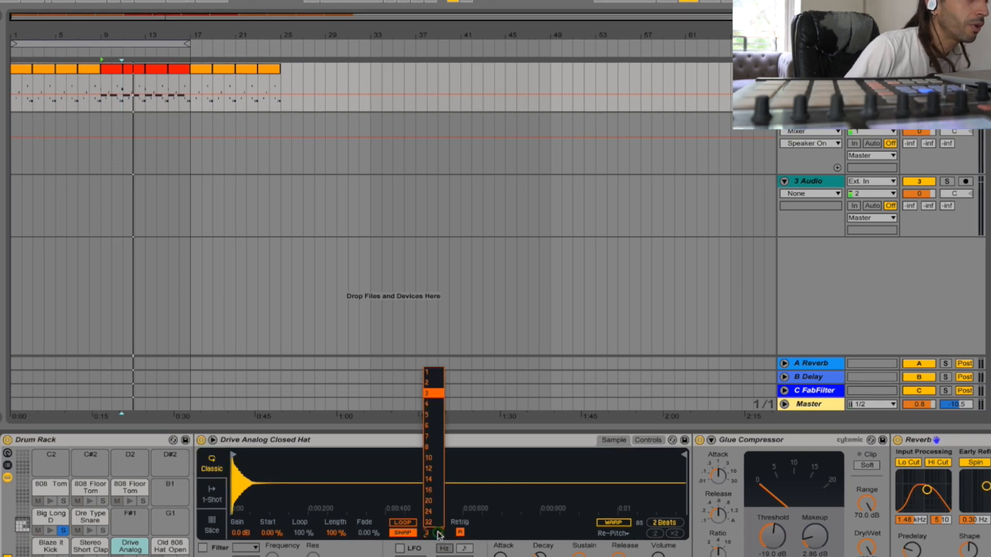
{"action": "left_click", "coordinate": [439, 374]}
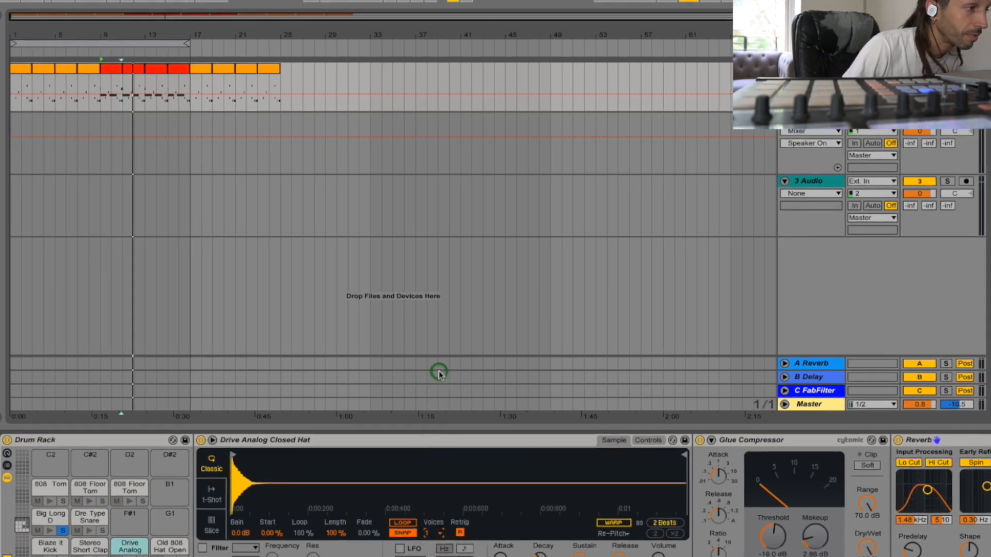
{"action": "left_click", "coordinate": [398, 524]}
{"action": "left_click", "coordinate": [398, 523]}
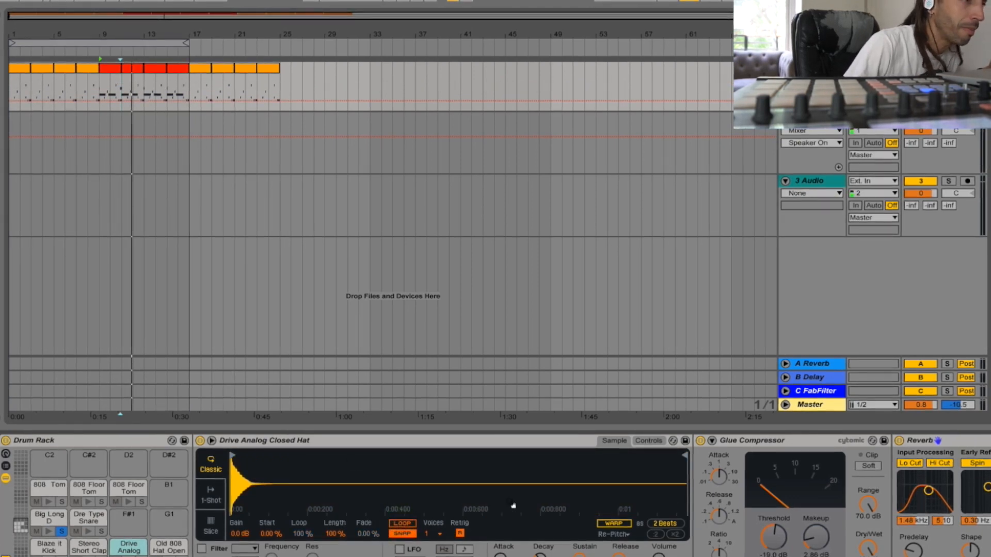
{"action": "left_click", "coordinate": [213, 496]}
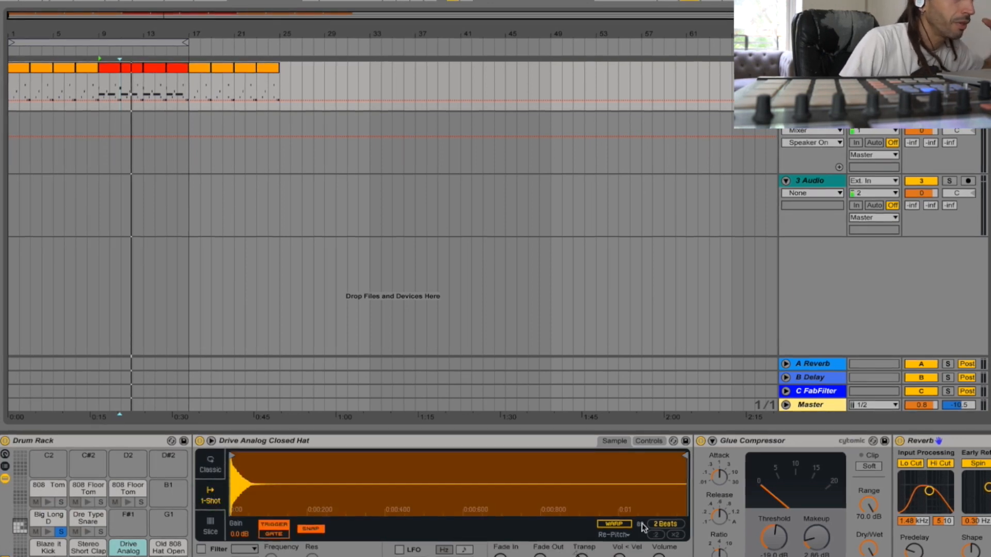
Step: Show the Simpler's Controls page for the closed hat and take the Big Long D pad out of solo
{"action": "left_click", "coordinate": [649, 441]}
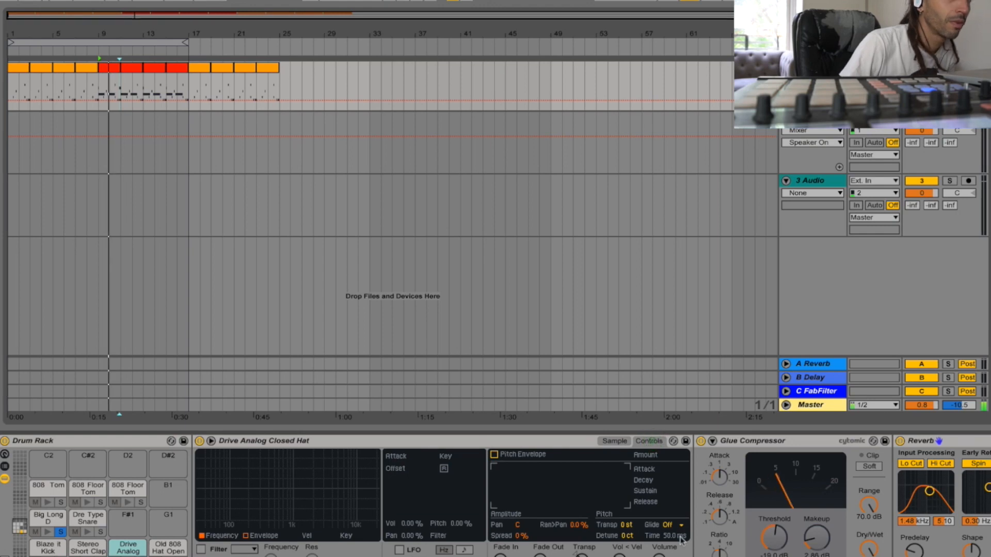
{"action": "left_click", "coordinate": [33, 533]}
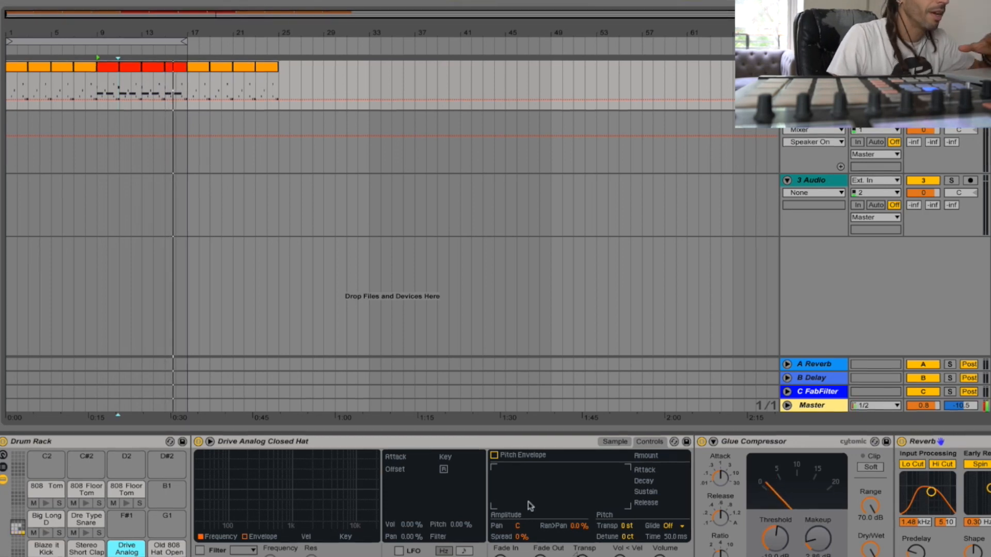
Step: Add an Overdrive audio effect from the browser to the Big Long D pad's chain in the Drum Rack
{"action": "left_click", "coordinate": [39, 527]}
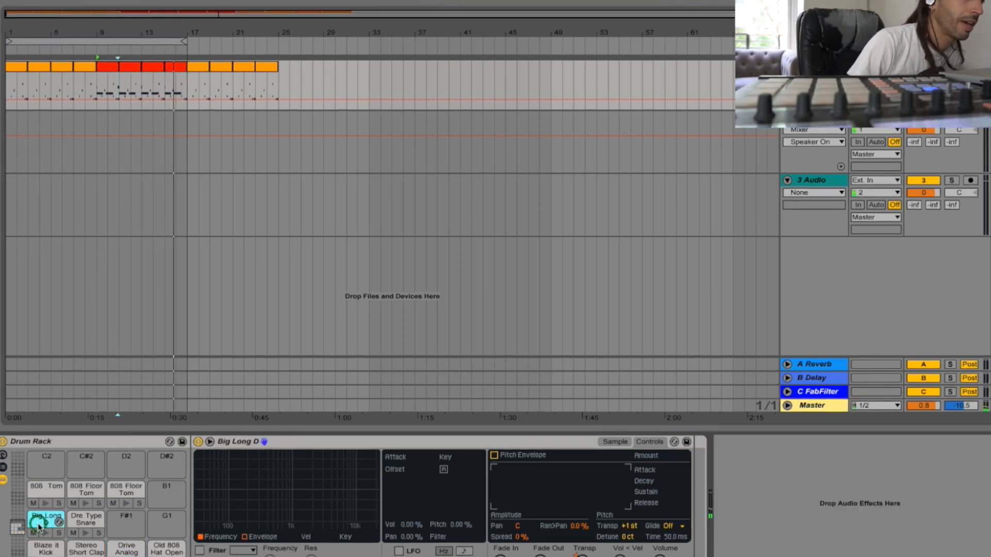
{"action": "key", "text": "super+alt+b"}
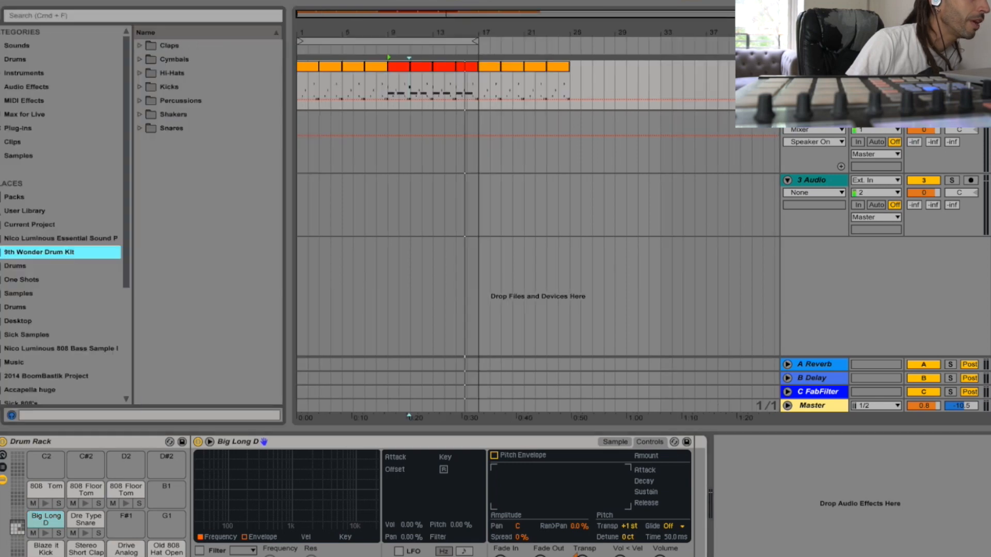
{"action": "left_click", "coordinate": [39, 86]}
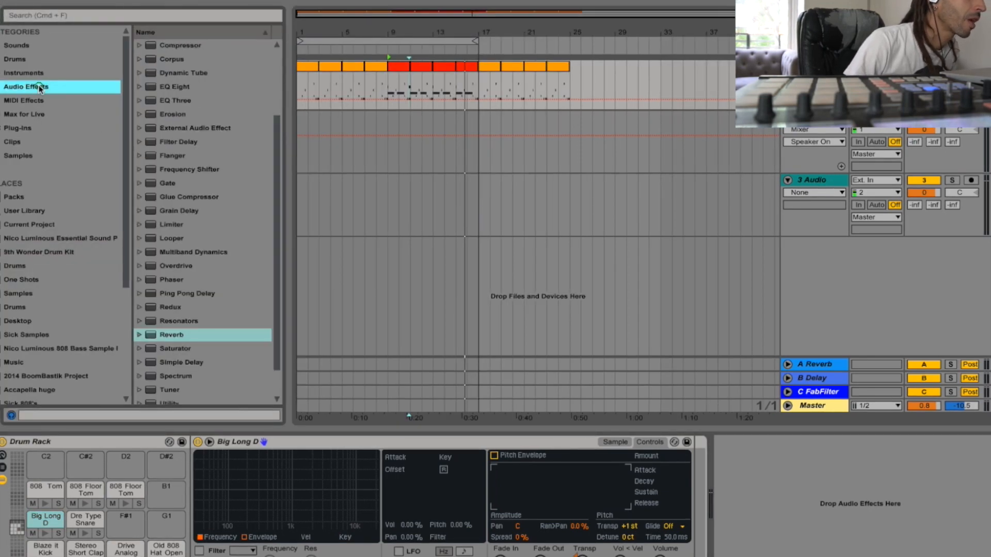
{"action": "left_click", "coordinate": [153, 267]}
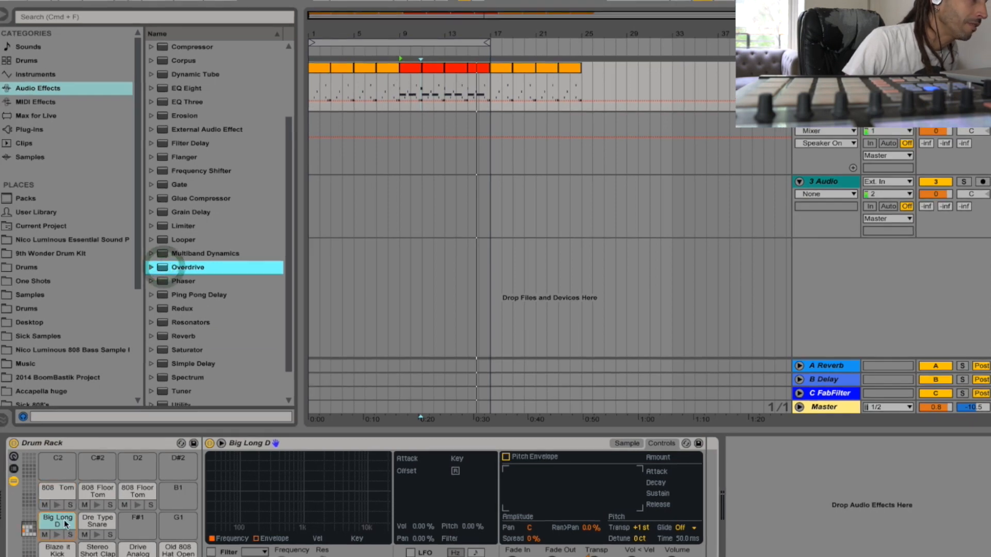
{"action": "left_click_drag", "start_coordinate": [165, 267], "coordinate": [64, 524]}
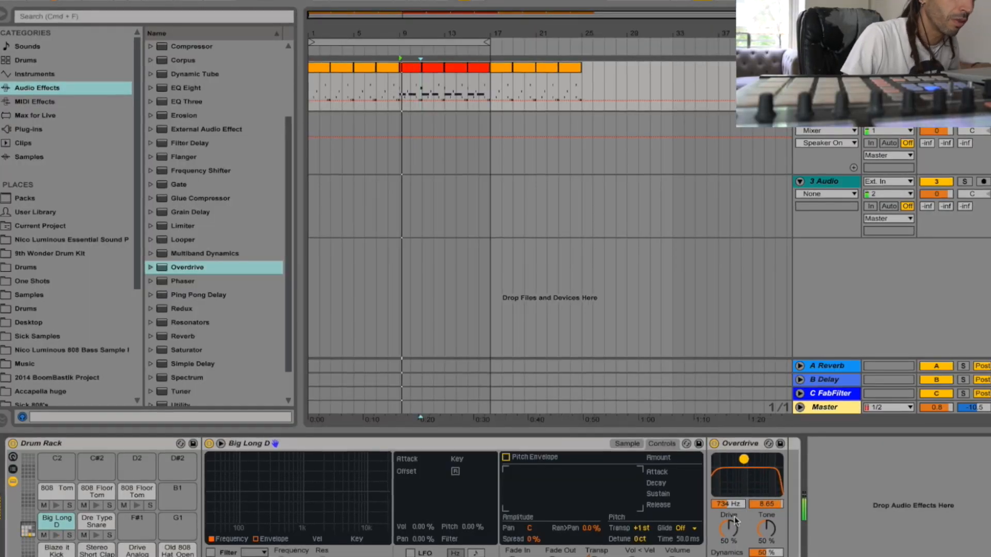
Step: Tune the Big Long D Overdrive to Drive 29 %, Tone 27 % and Dynamics 52 %, replaying the arrangement from the clip at bar 7
{"action": "left_click_drag", "start_coordinate": [729, 525], "coordinate": [760, 554]}
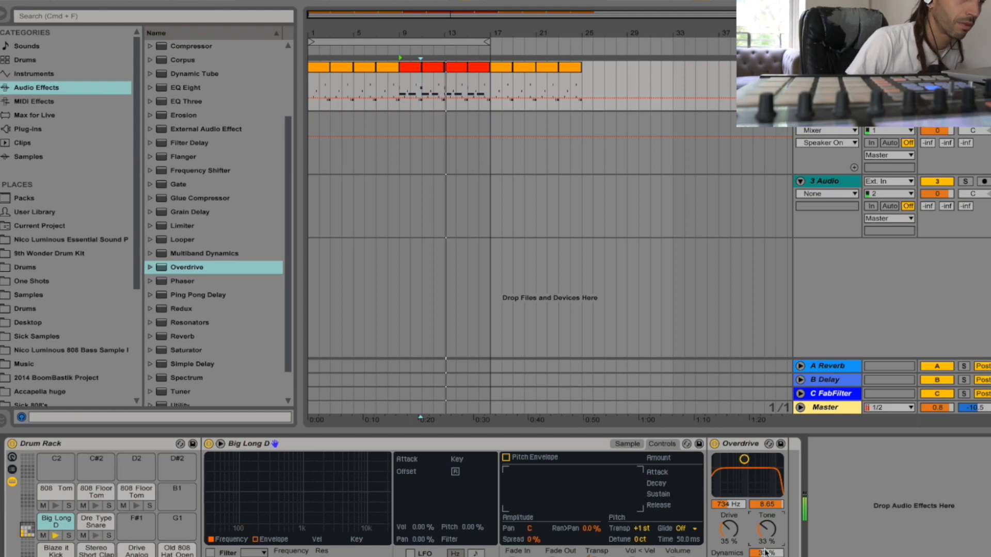
{"action": "left_click_drag", "start_coordinate": [761, 554], "coordinate": [769, 555]}
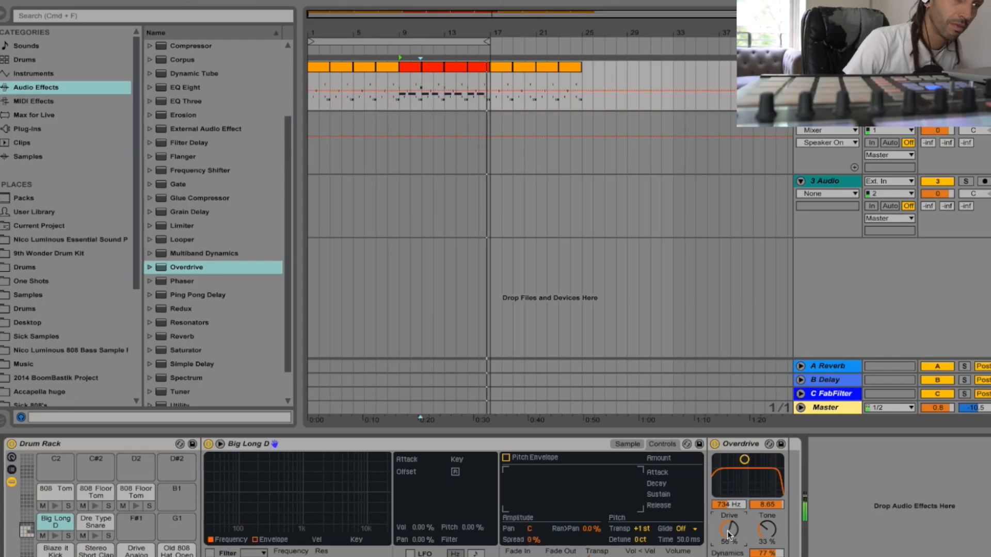
{"action": "left_click_drag", "start_coordinate": [726, 532], "coordinate": [726, 532]}
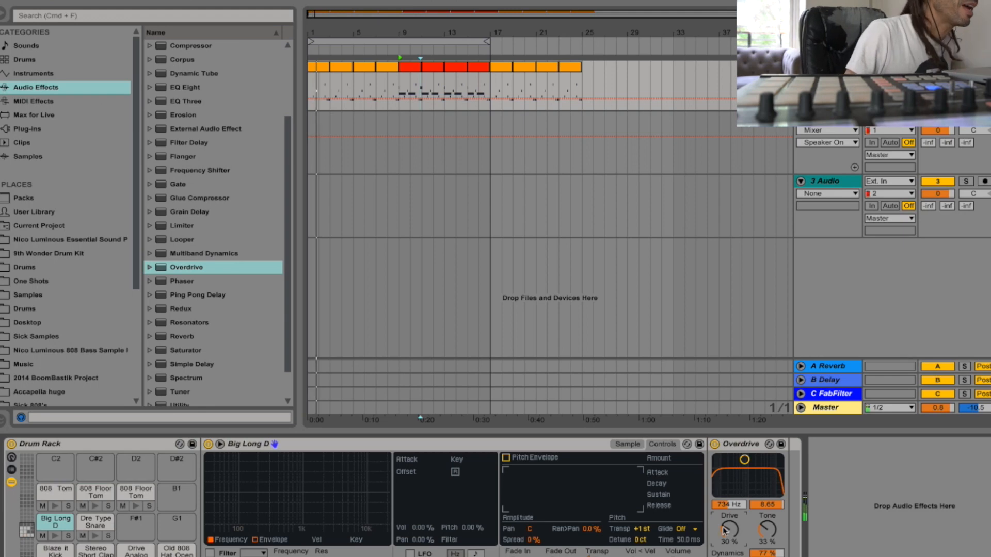
{"action": "left_click_drag", "start_coordinate": [354, 77], "coordinate": [374, 61]}
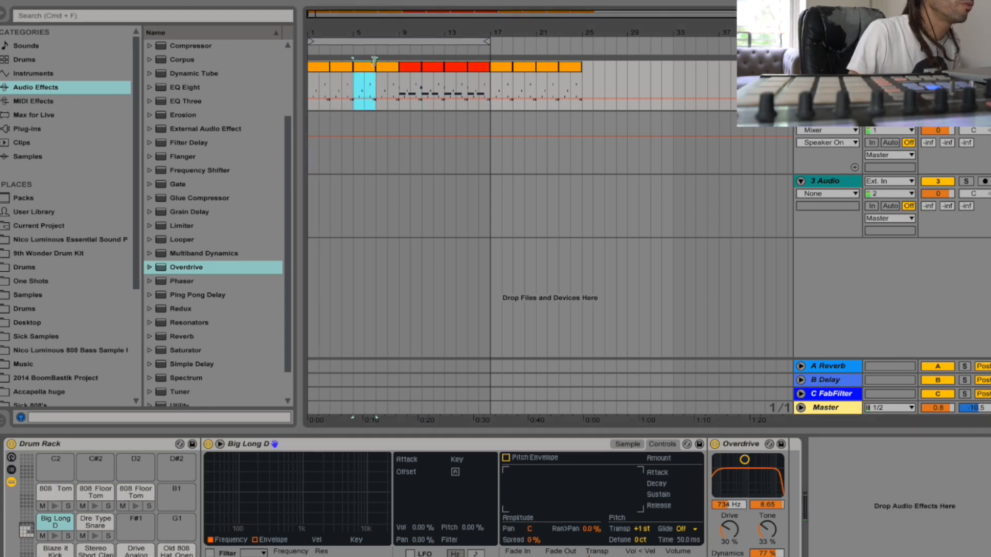
{"action": "left_click", "coordinate": [394, 70]}
{"action": "key", "text": "space"}
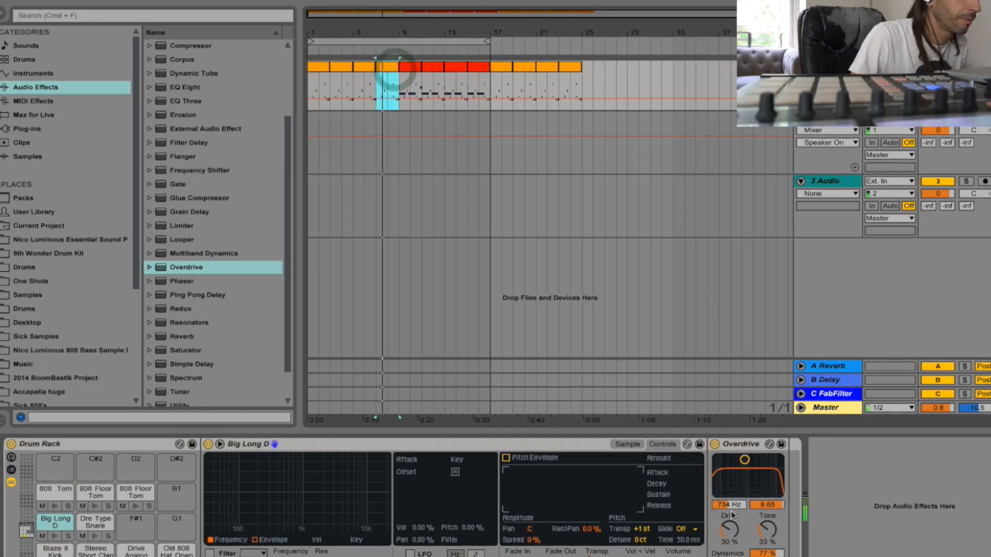
{"action": "left_click_drag", "start_coordinate": [735, 536], "coordinate": [763, 521]}
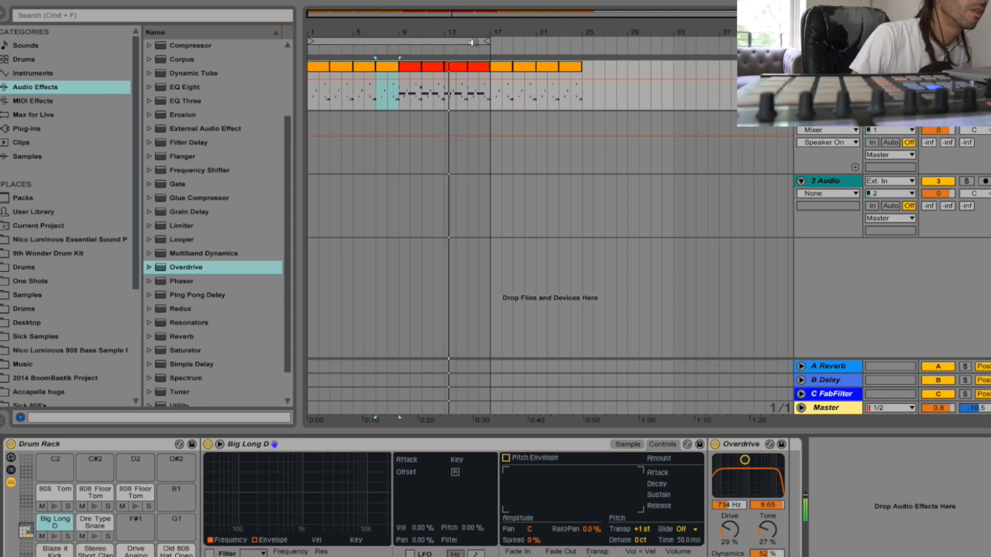
Step: Extend the arrangement loop's end to about bar 25, where the last orange clip ends
{"action": "left_click_drag", "start_coordinate": [486, 41], "coordinate": [580, 41]}
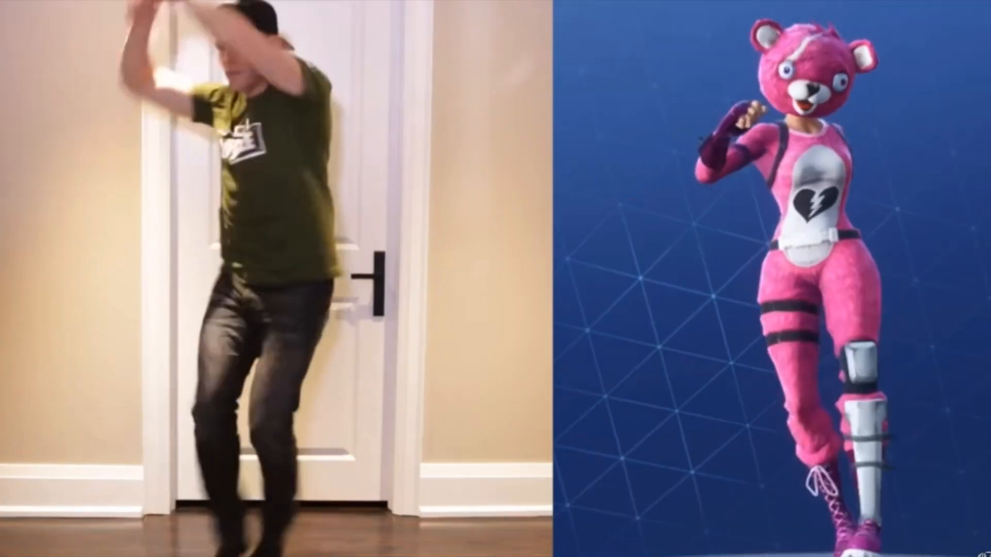